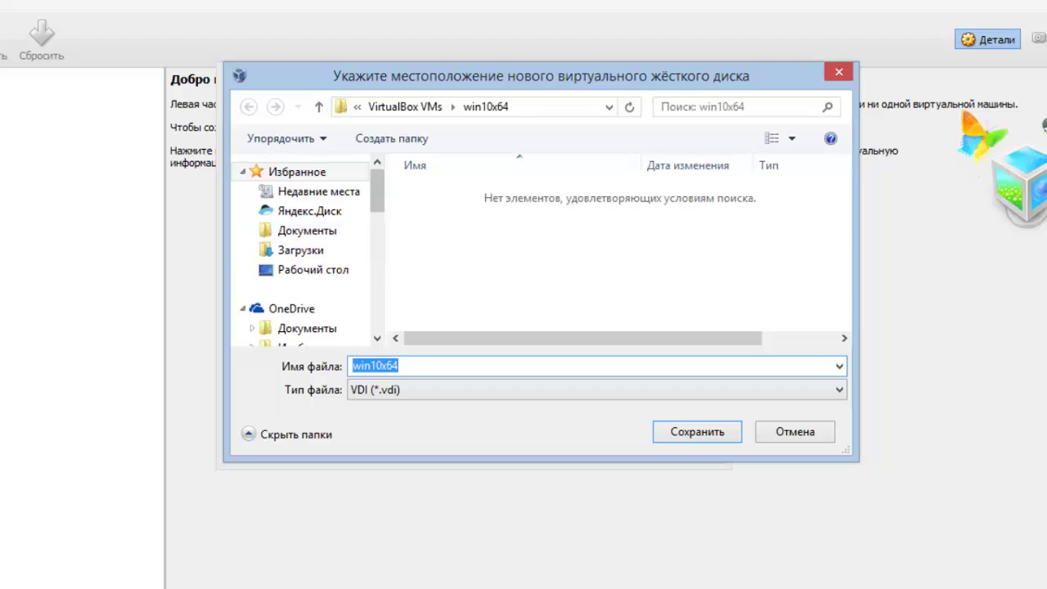
Save the new virtual hard disk as win10x64 in the Windows folder on drive H: and create it at 25 GB.
scroll(311, 300, "down", 6)
left_click(319, 300)
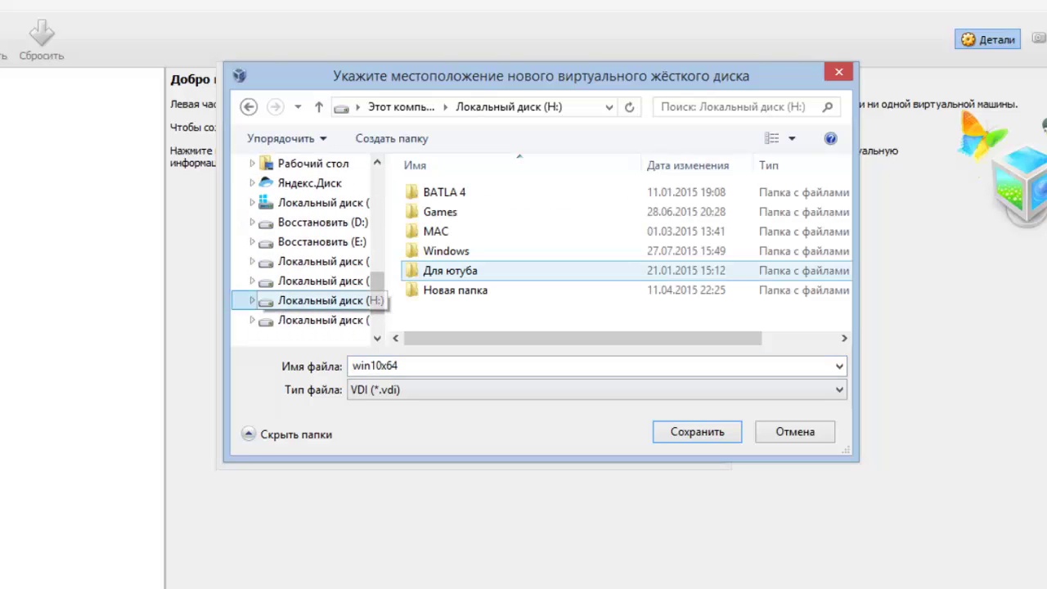
left_click(432, 243)
double_click(432, 243)
key("Return")
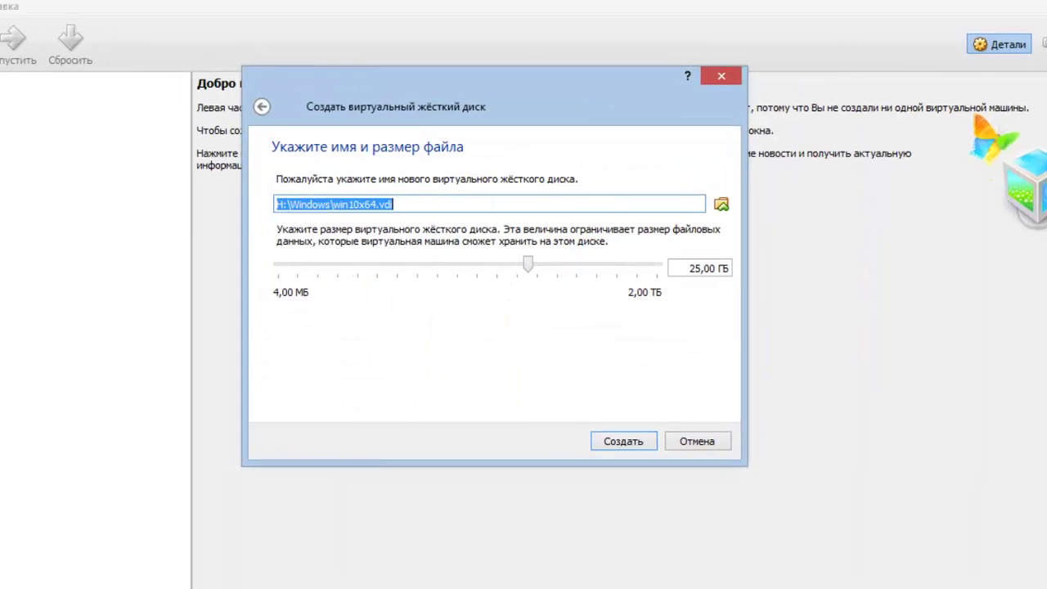
key("Return")
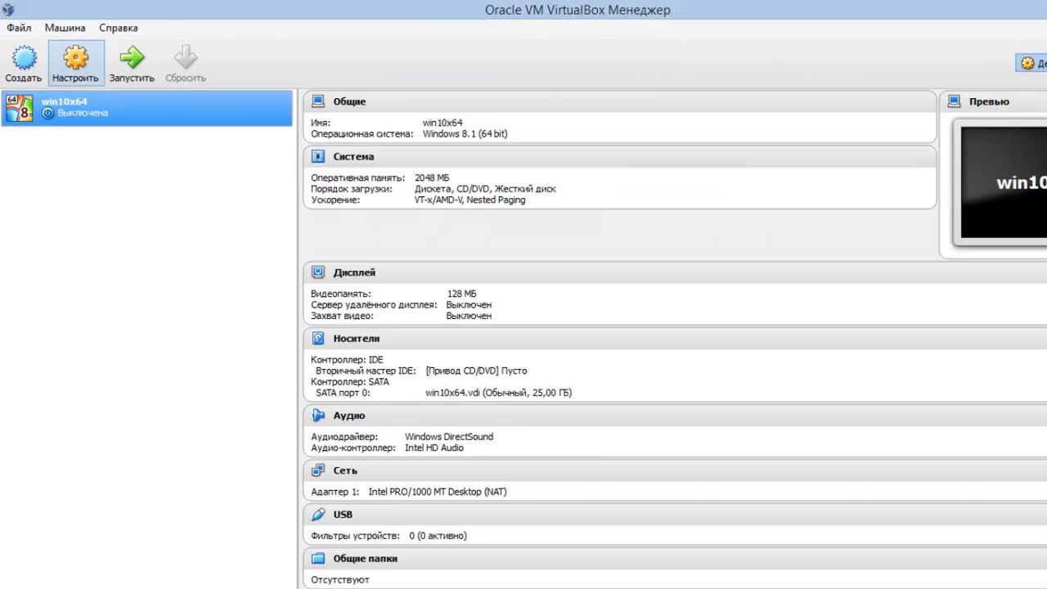
In the win10x64 machine's system settings, disable floppy booting and move the floppy two places down the boot order.
left_click(76, 61)
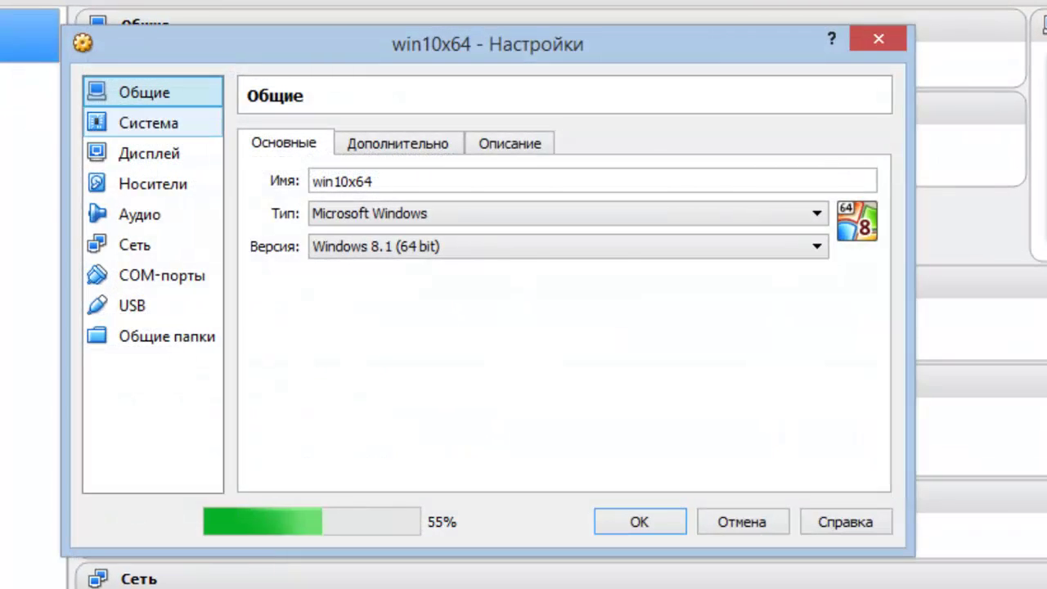
left_click(148, 123)
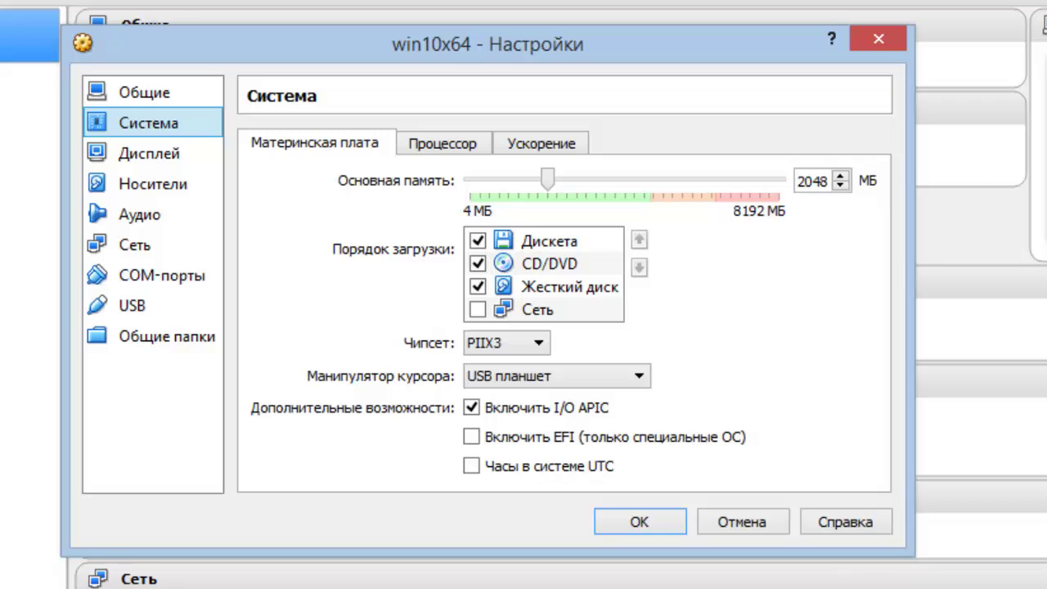
left_click(478, 241)
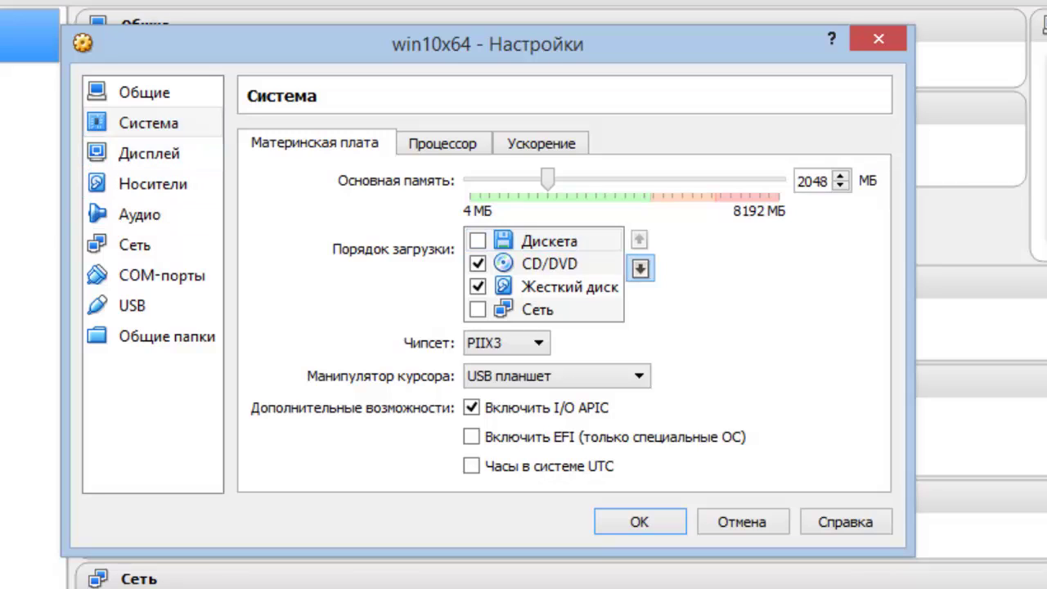
left_click(640, 269)
left_click(640, 269)
Enable 3D acceleration and 2D video acceleration for the virtual machine's display.
left_click(148, 153)
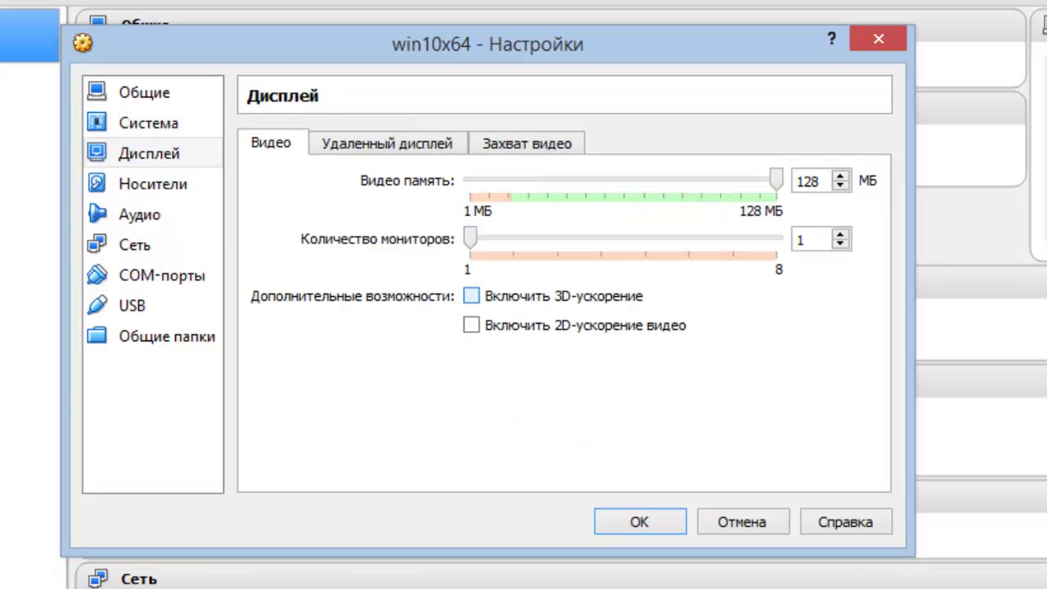
left_click(471, 296)
left_click(471, 325)
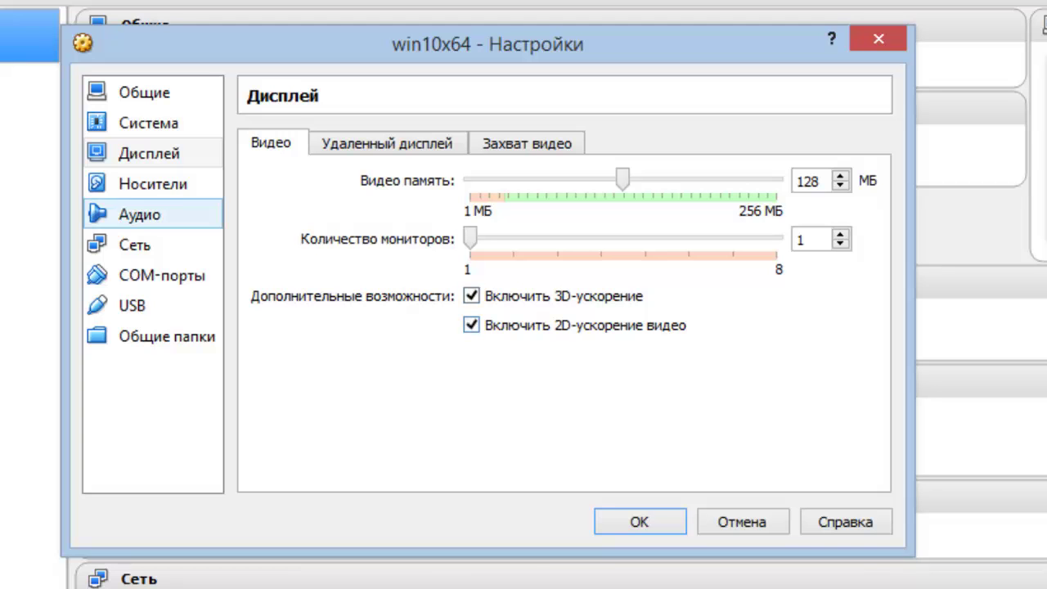
Start adding an optical drive with a disk image to the IDE controller and browse to H:\Windows.
left_click(153, 183)
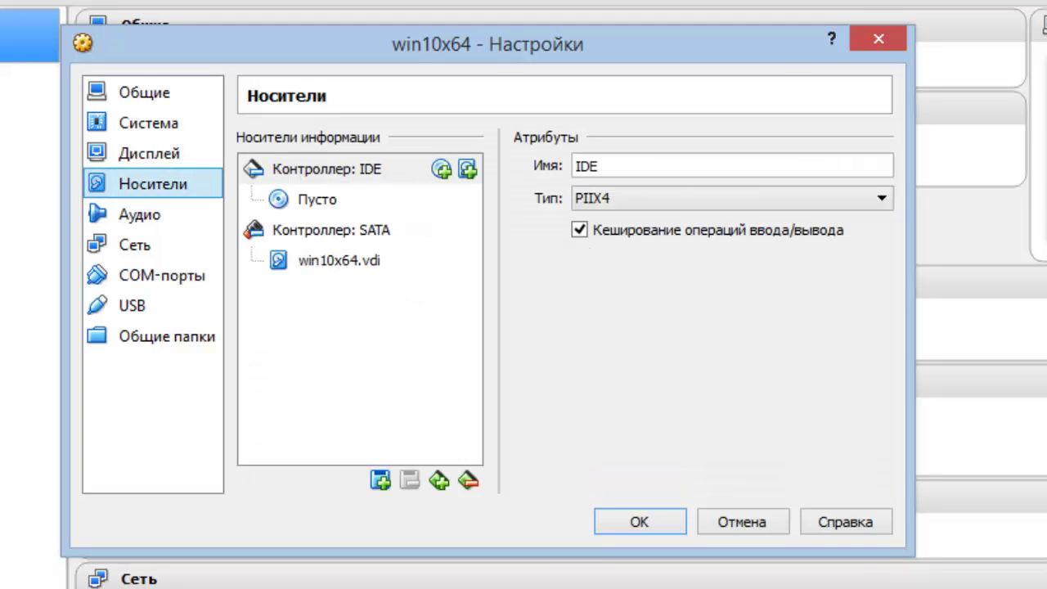
left_click(442, 169)
left_click(502, 360)
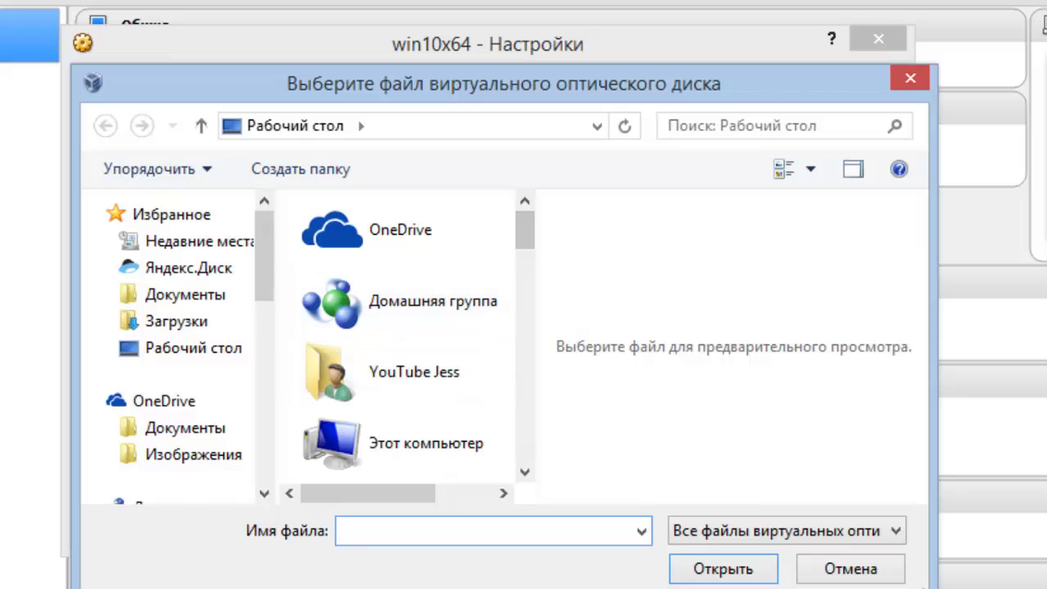
scroll(172, 368, "down", 4)
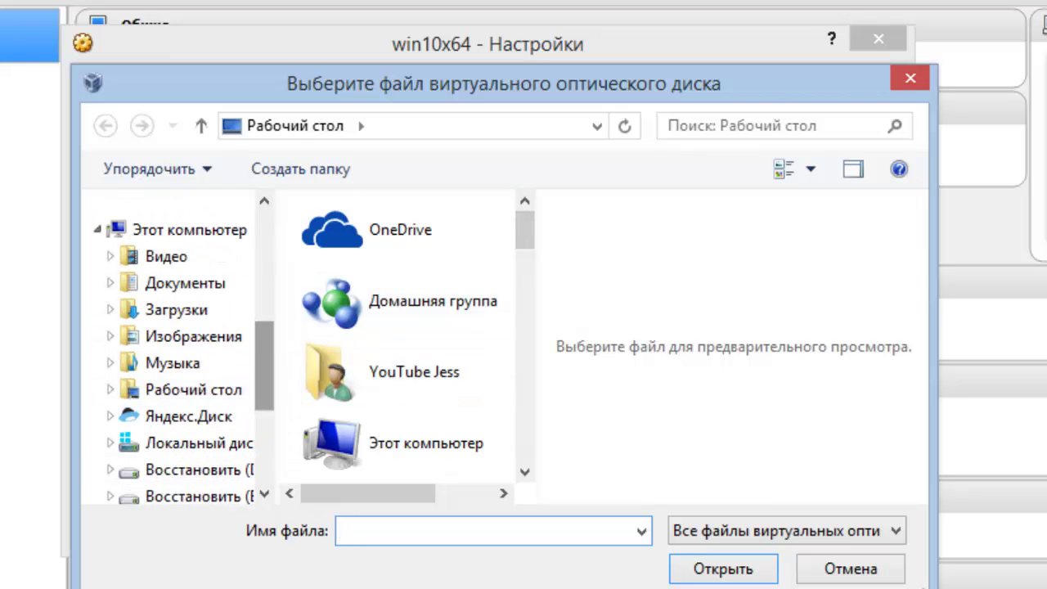
scroll(172, 368, "down", 3)
left_click(188, 363)
double_click(338, 281)
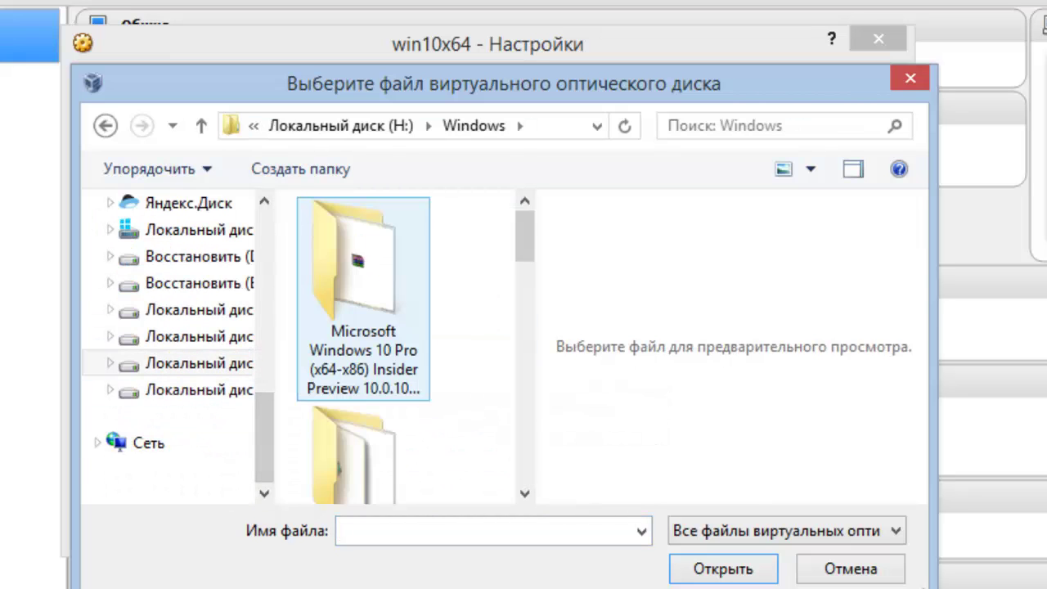
Attach the ru_windows_10_pro_10240_x64_dvd image from the Microsoft Windows 10 RTM Escrow folder and save the machine settings.
left_click(363, 294)
scroll(405, 344, "down", 3)
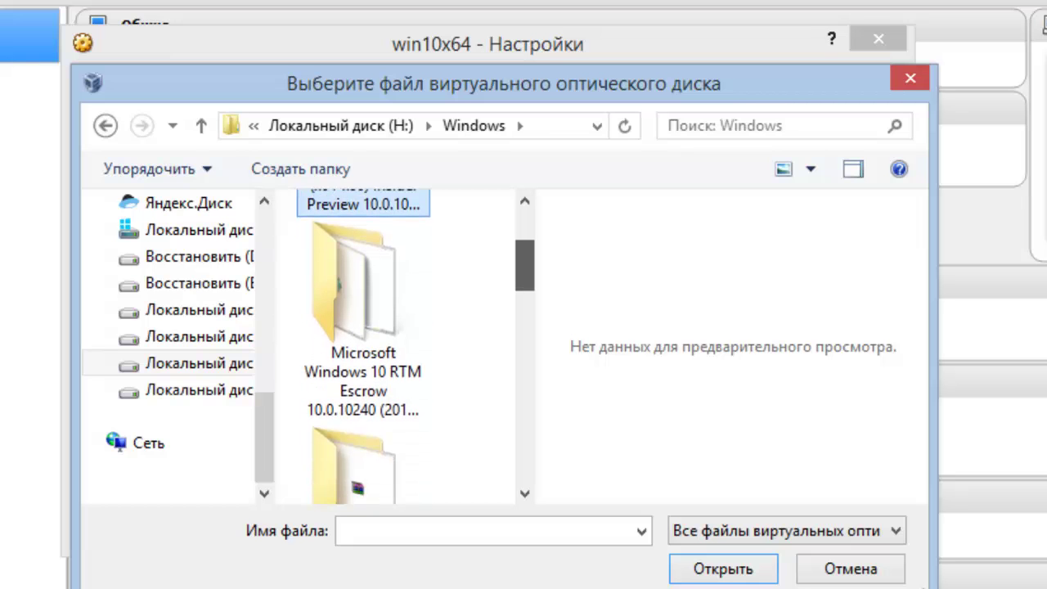
left_click(364, 310)
double_click(363, 311)
left_click(384, 240)
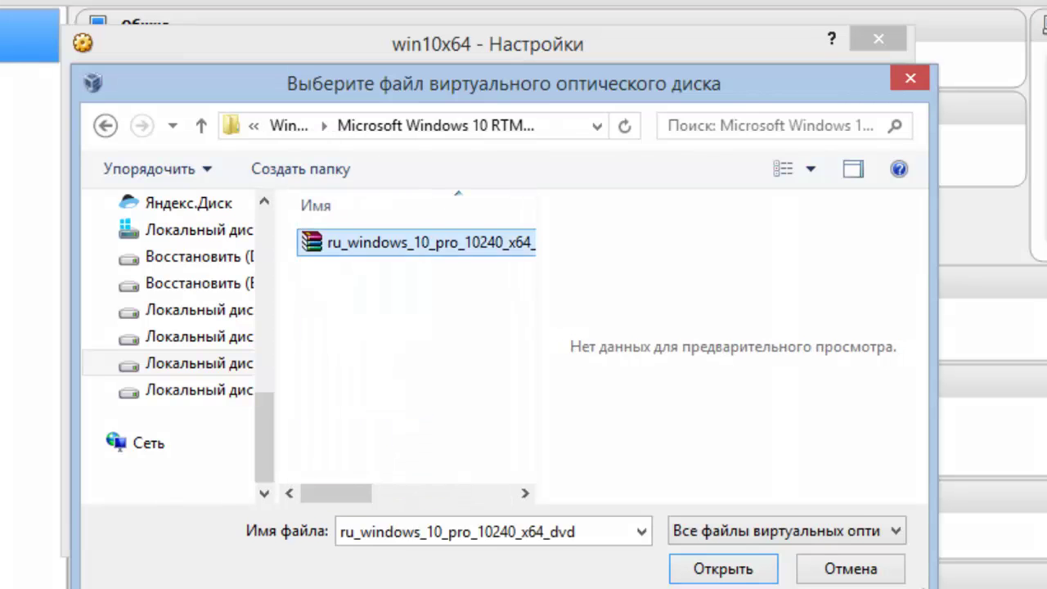
left_click(723, 568)
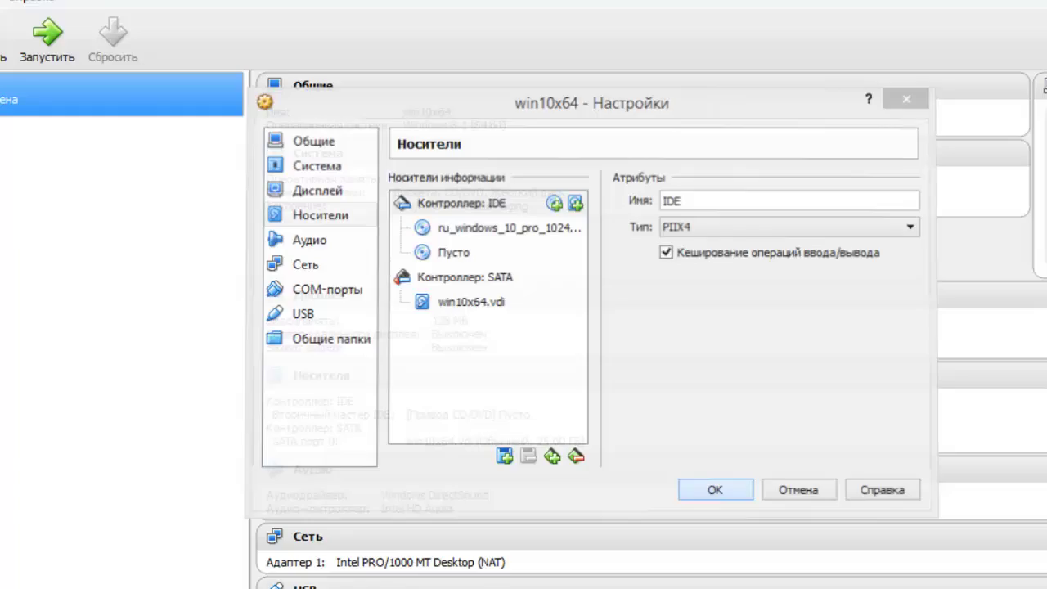
key("Return")
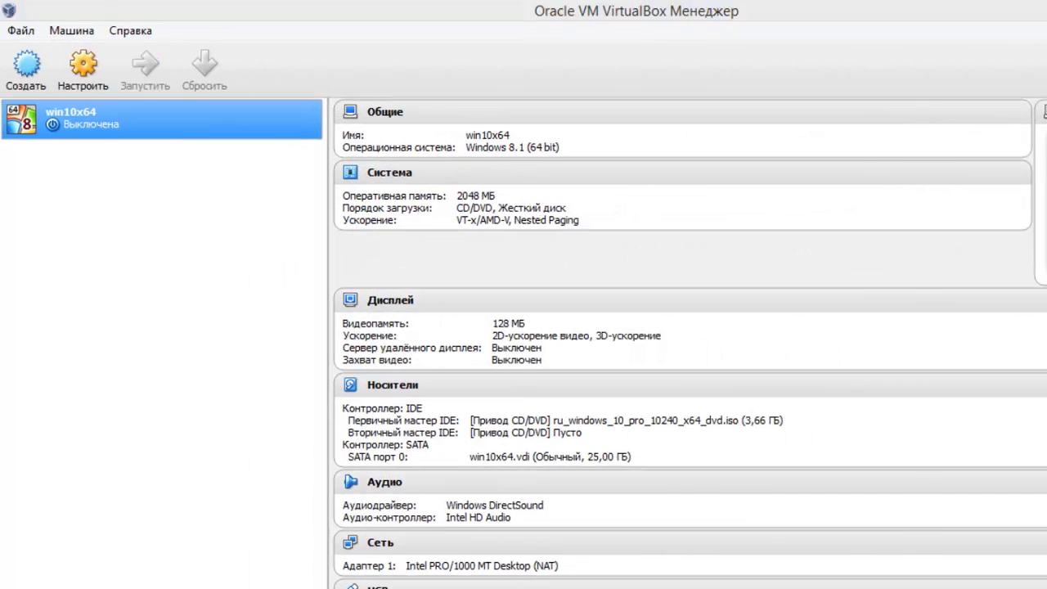
Start the win10x64 virtual machine and switch it to full-screen mode.
key("Return")
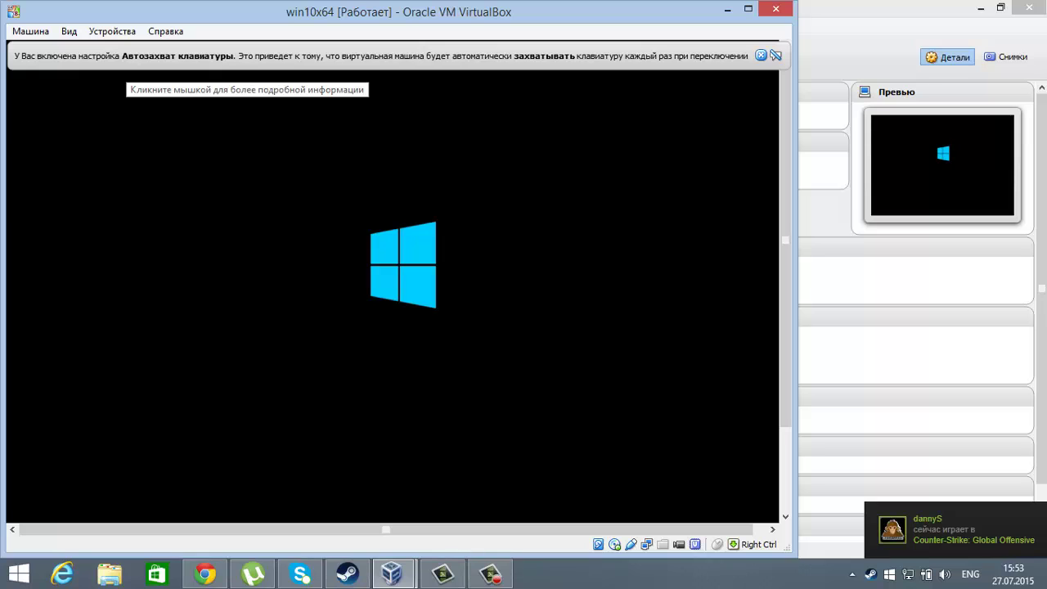
left_click(69, 31)
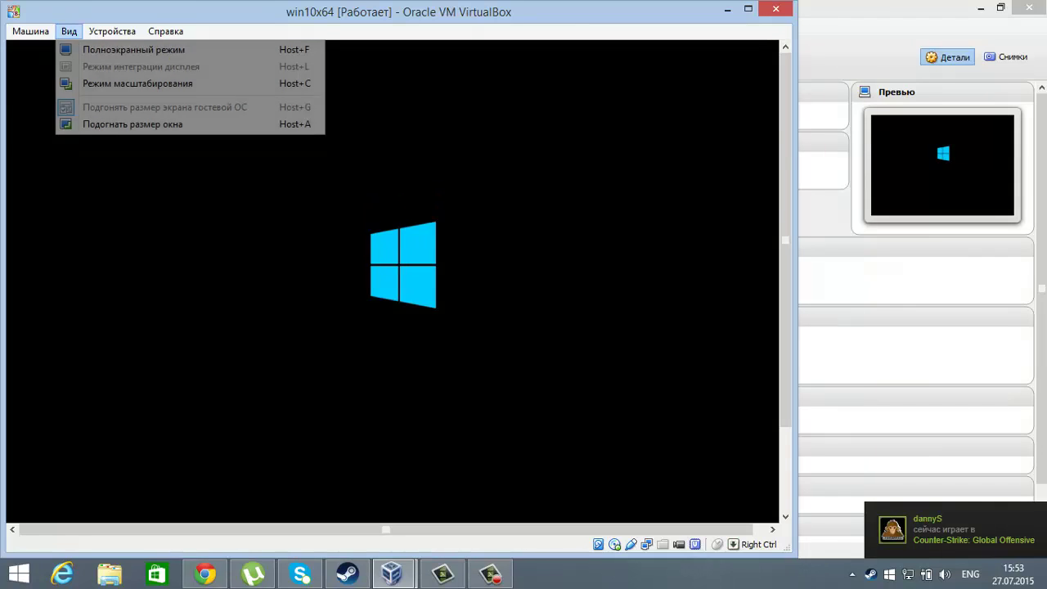
left_click(94, 47)
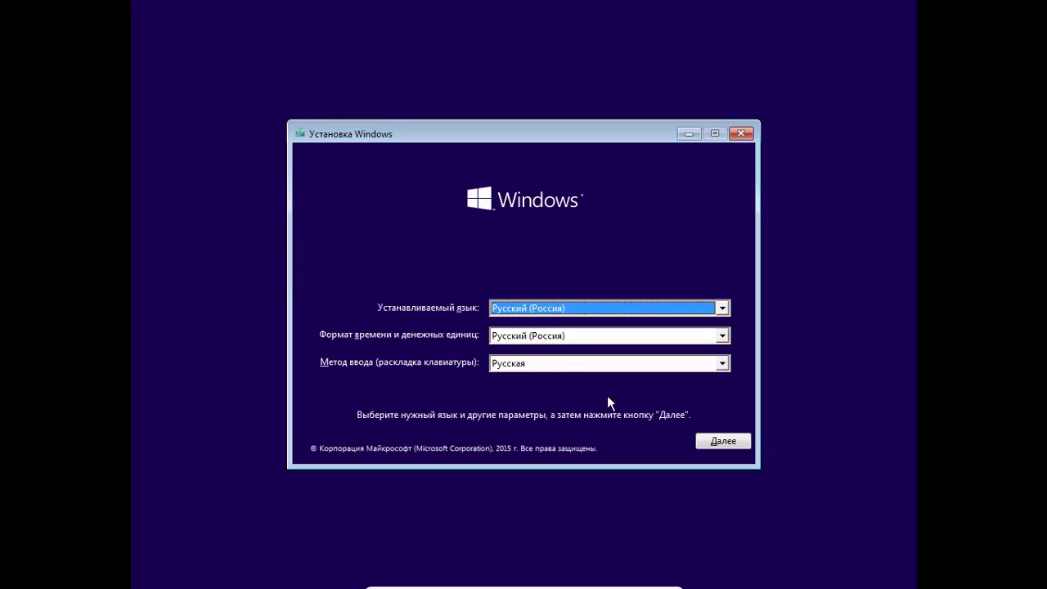
Start the Windows installation with the Russian language and keyboard settings and accept the licence terms.
left_click(743, 442)
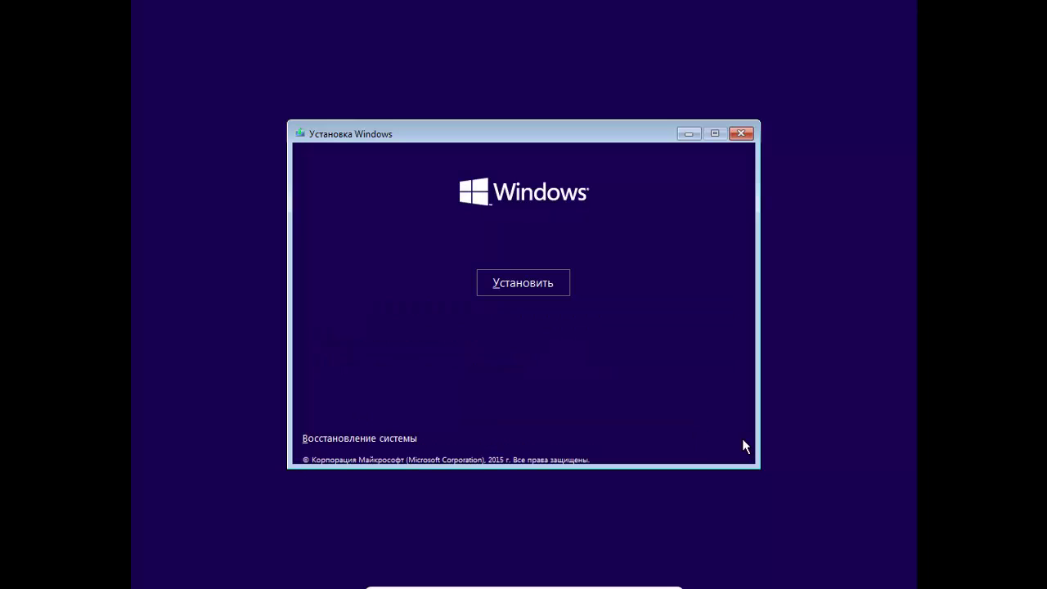
left_click(545, 283)
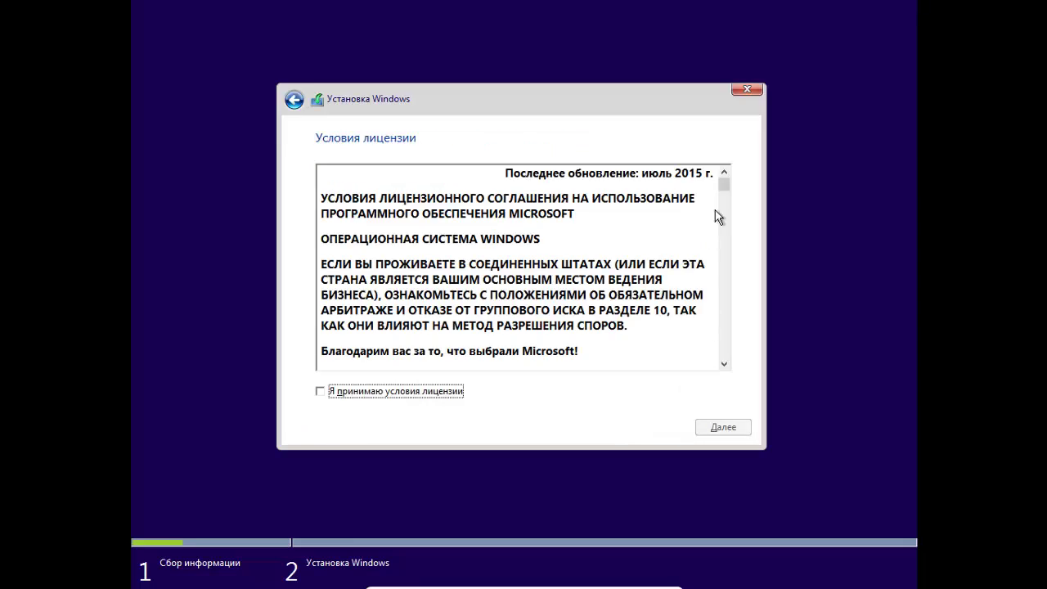
left_click_drag(725, 184, 712, 407)
left_click(421, 393)
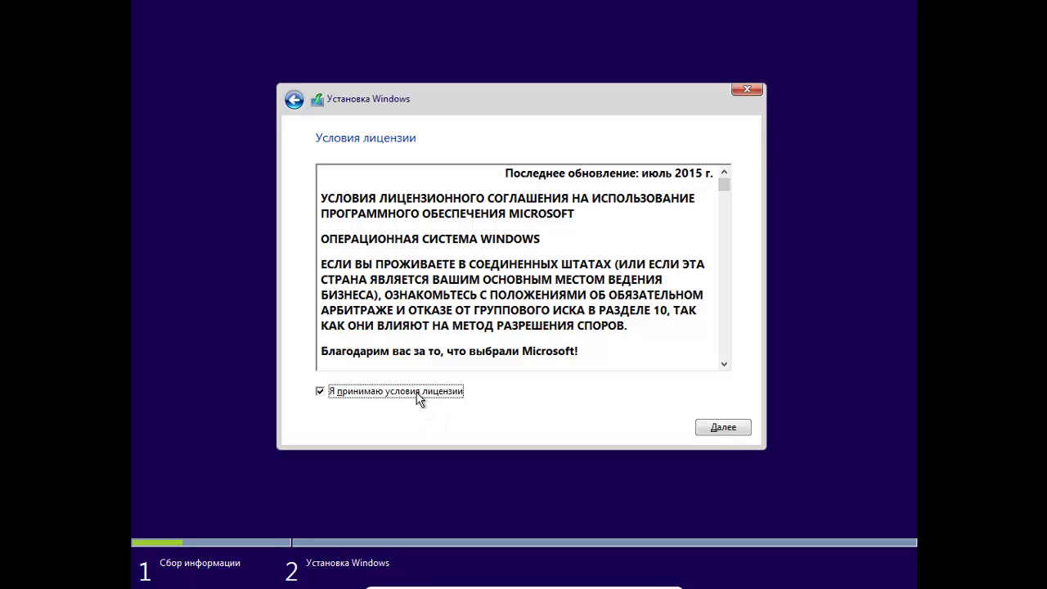
left_click(724, 427)
Choose the custom installation and create a 5600 MB partition from the unallocated space on disk 0.
left_click(584, 315)
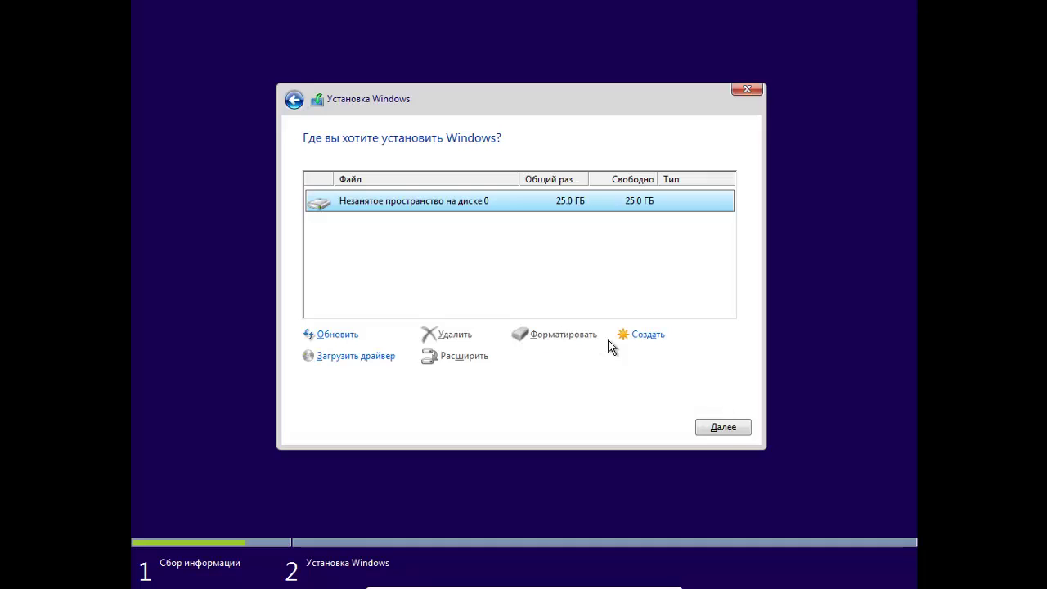
left_click(643, 335)
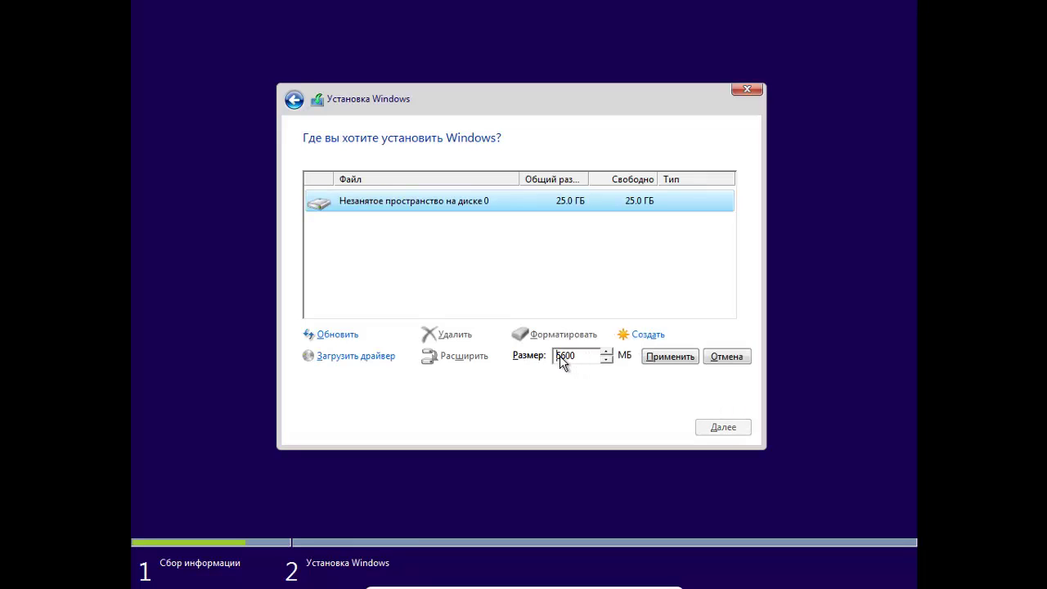
left_click(648, 356)
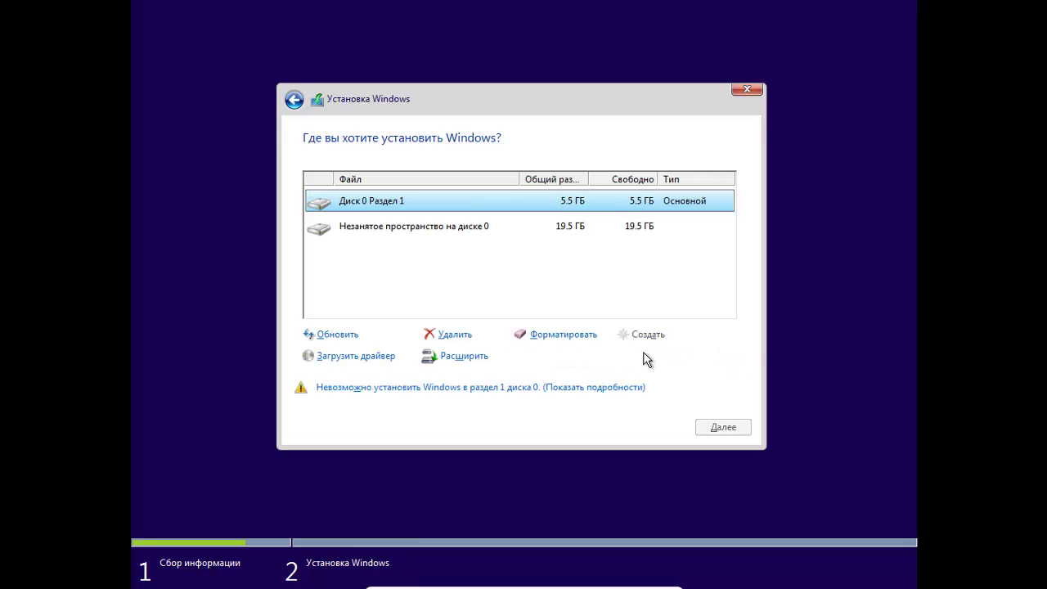
Select the remaining unallocated space on disk 0 as the Windows installation target and proceed with the installation.
left_click(598, 231)
left_click(710, 426)
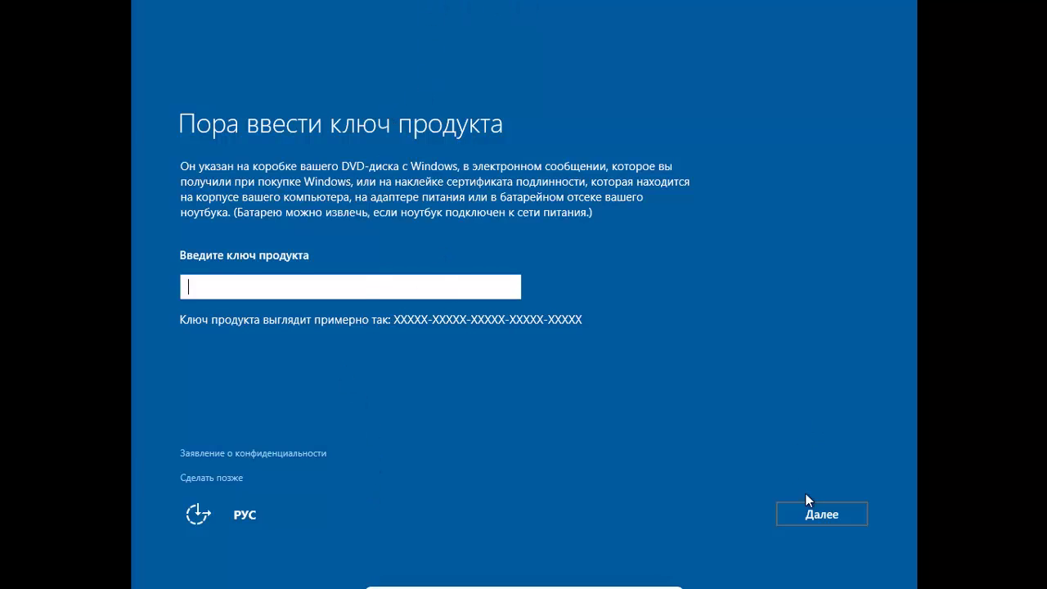
Postpone entering the product key, review the express settings description and accept the standard settings.
left_click(209, 479)
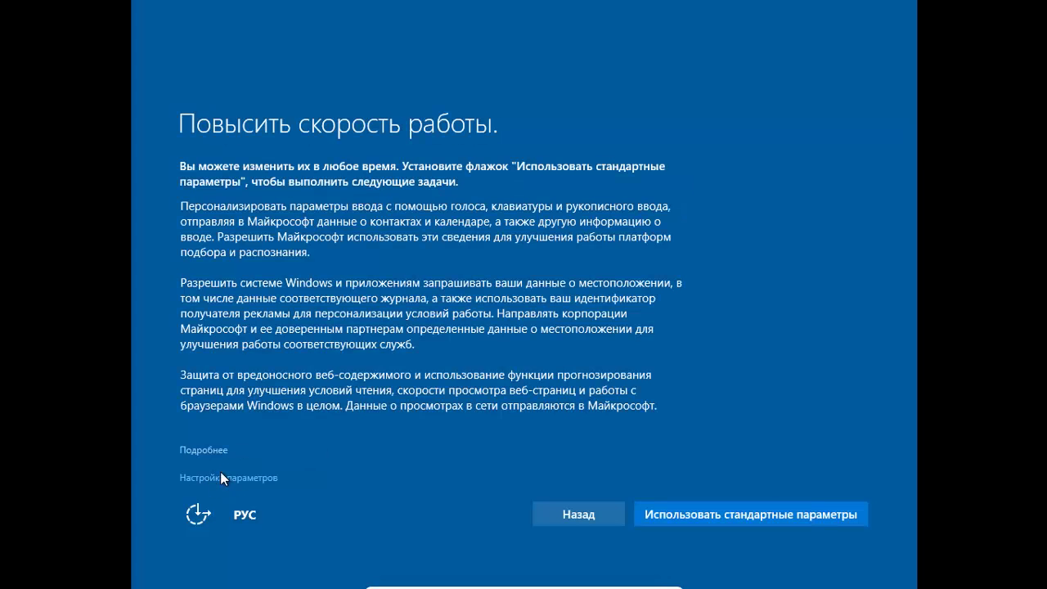
scroll(584, 276, "down", 2)
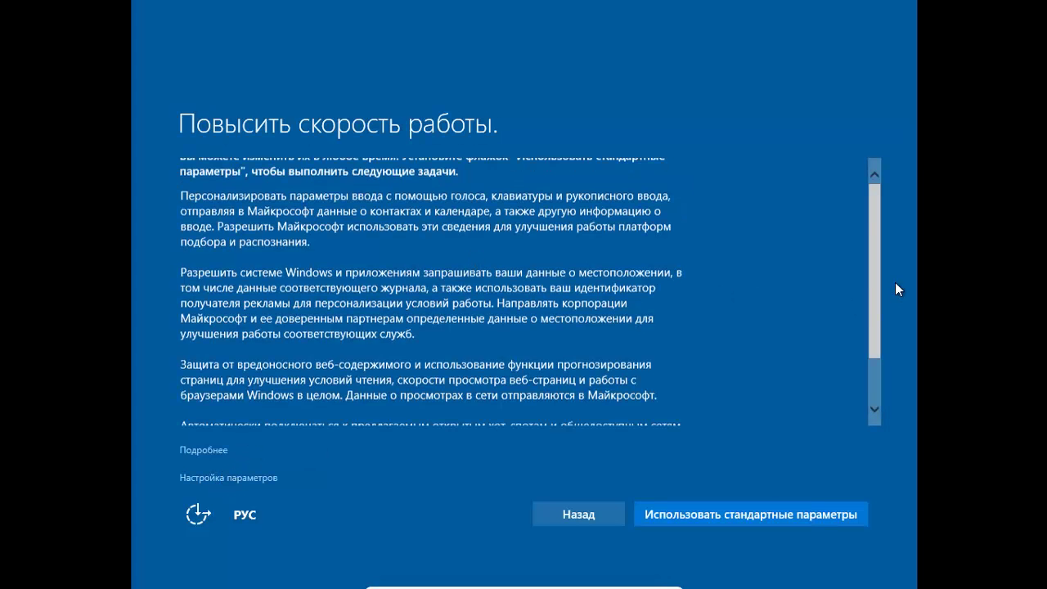
left_click_drag(880, 298, 879, 330)
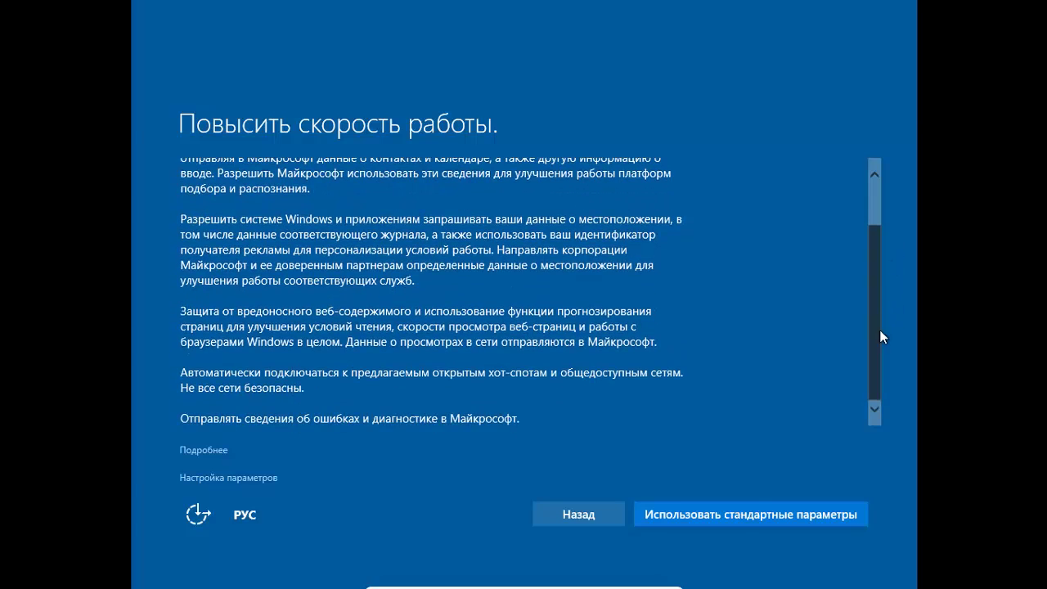
left_click(754, 512)
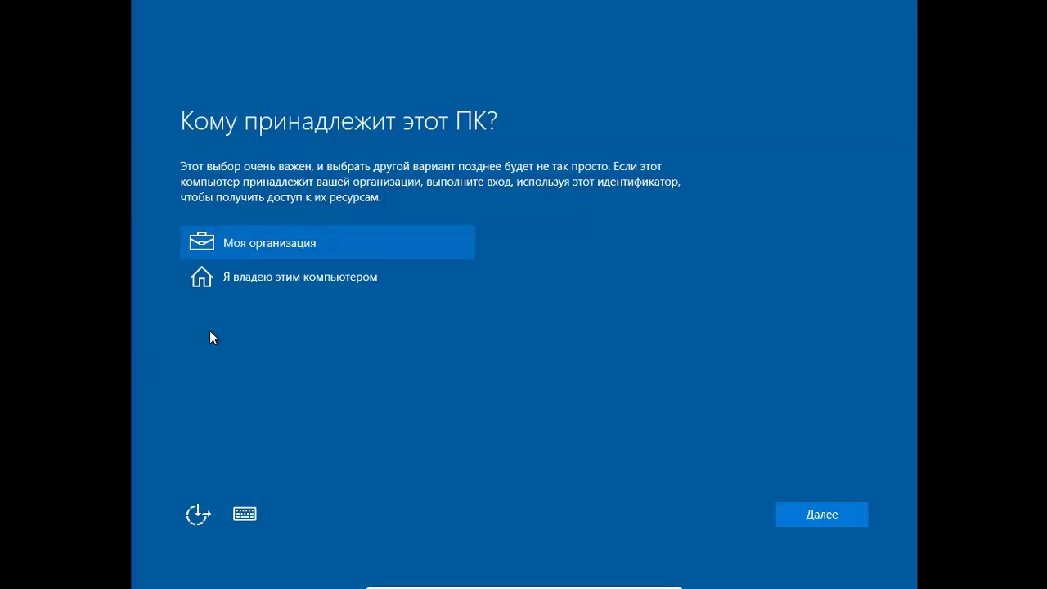
Set the computer as personally owned and skip signing in with a Microsoft account.
left_click(298, 290)
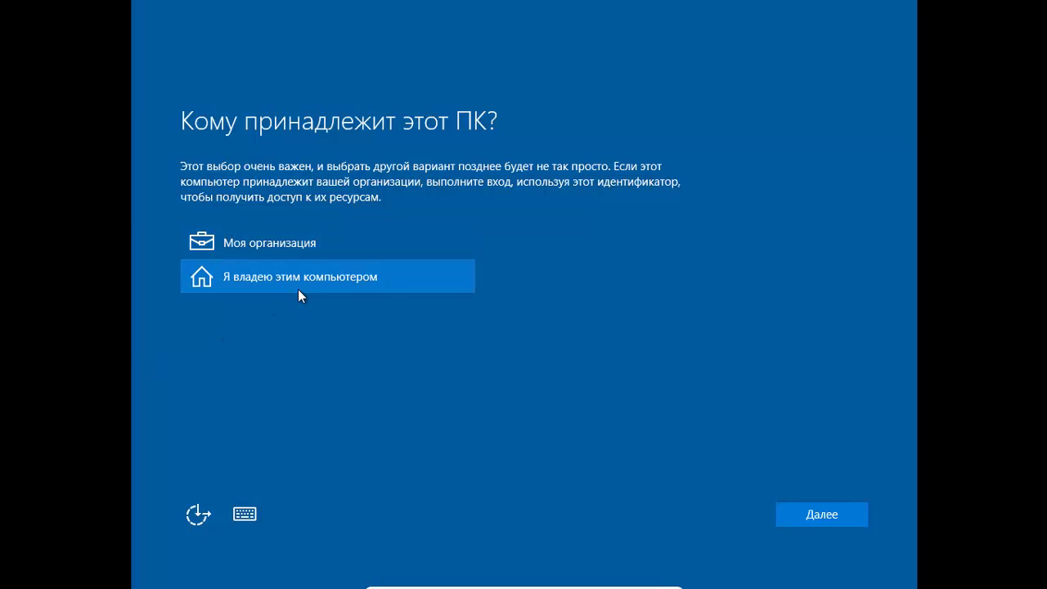
left_click(828, 517)
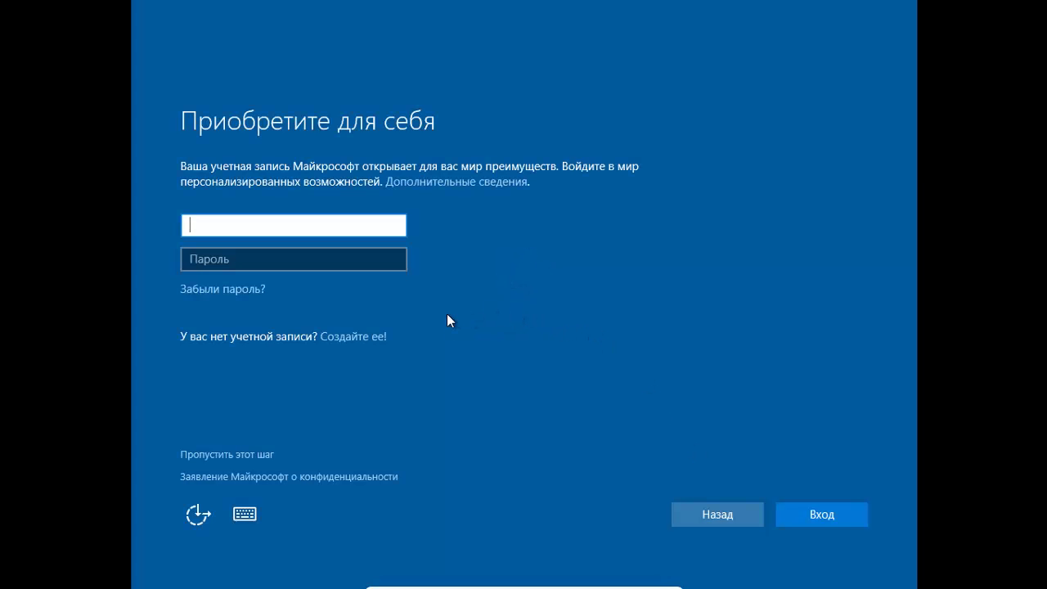
left_click(384, 258)
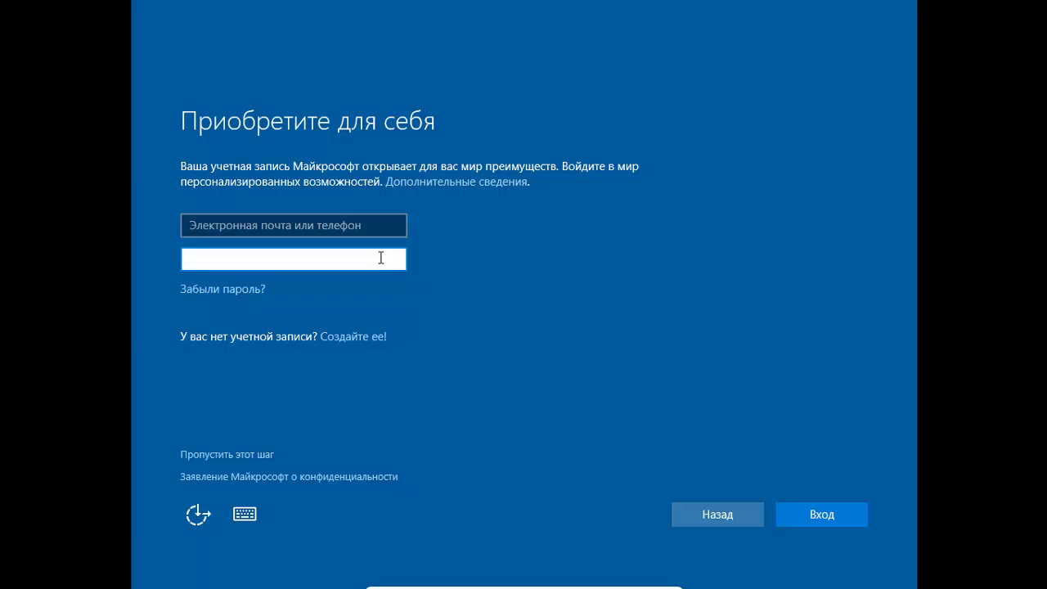
left_click(196, 454)
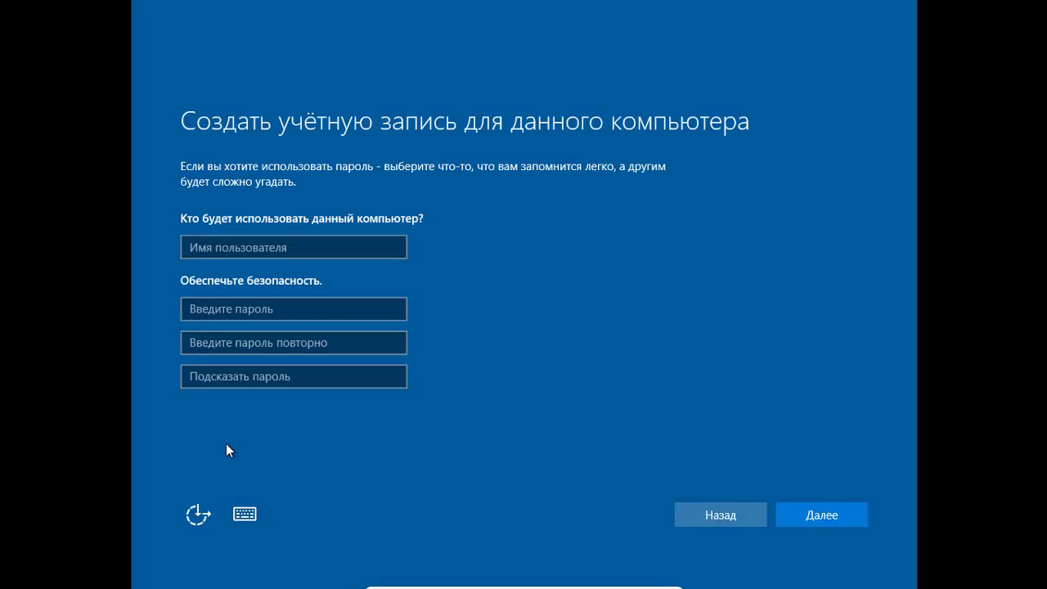
Create a local account by entering its user name and leaving the password and hint blank.
left_click(203, 250)
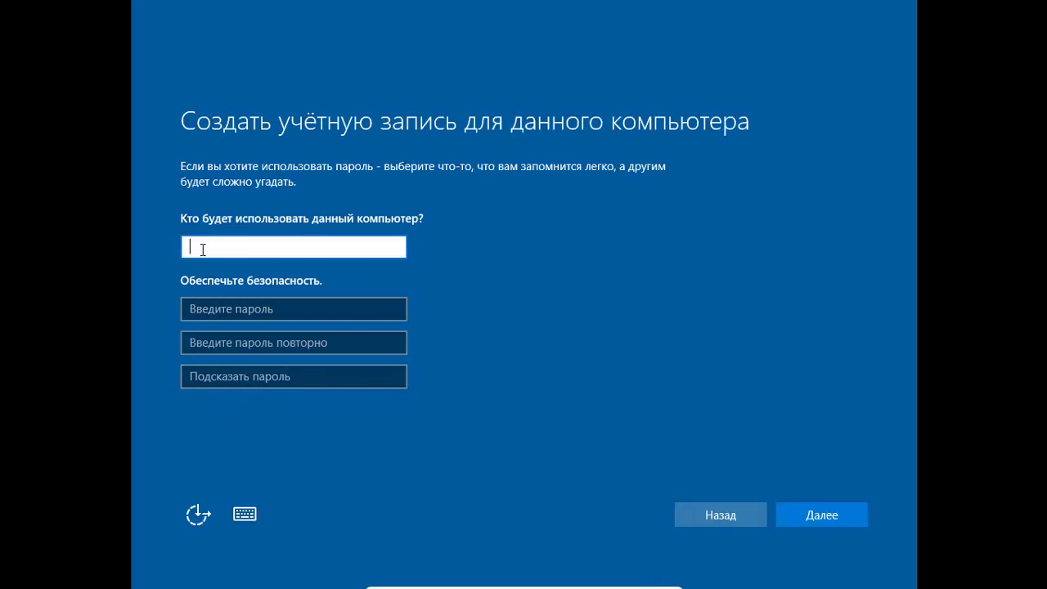
type("Ку")
key("BackSpace")
key("BackSpace")
type("Re")
left_click(809, 508)
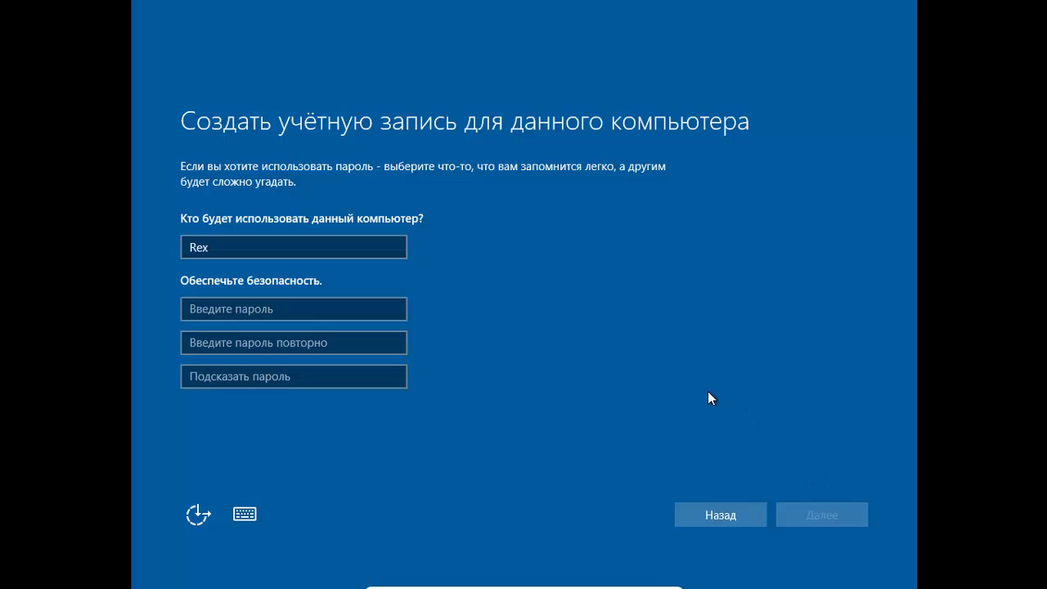
key("Return")
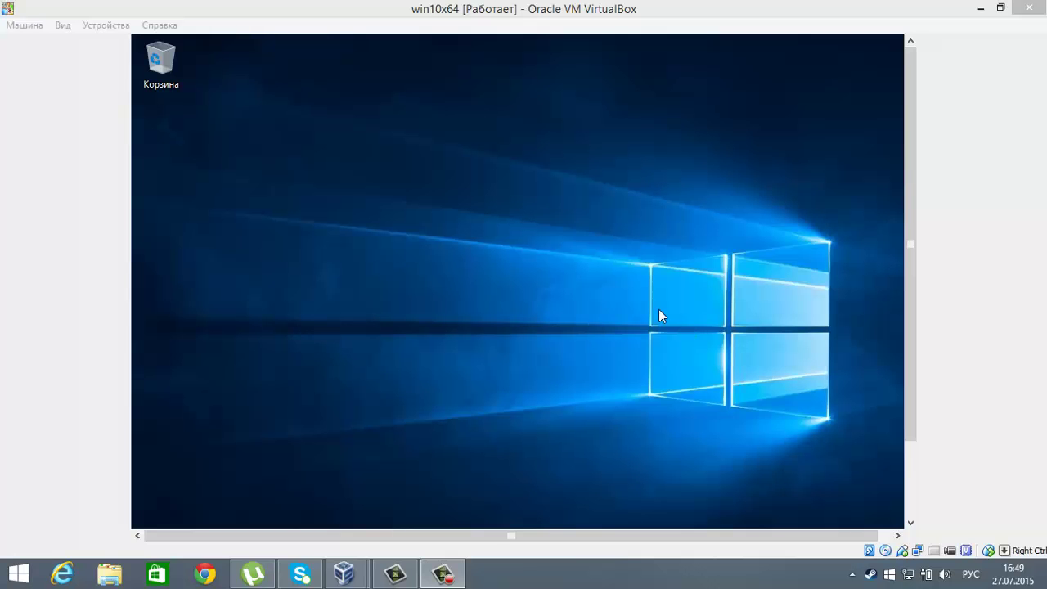
Switch the virtual machine's display to full-screen mode.
left_click(63, 24)
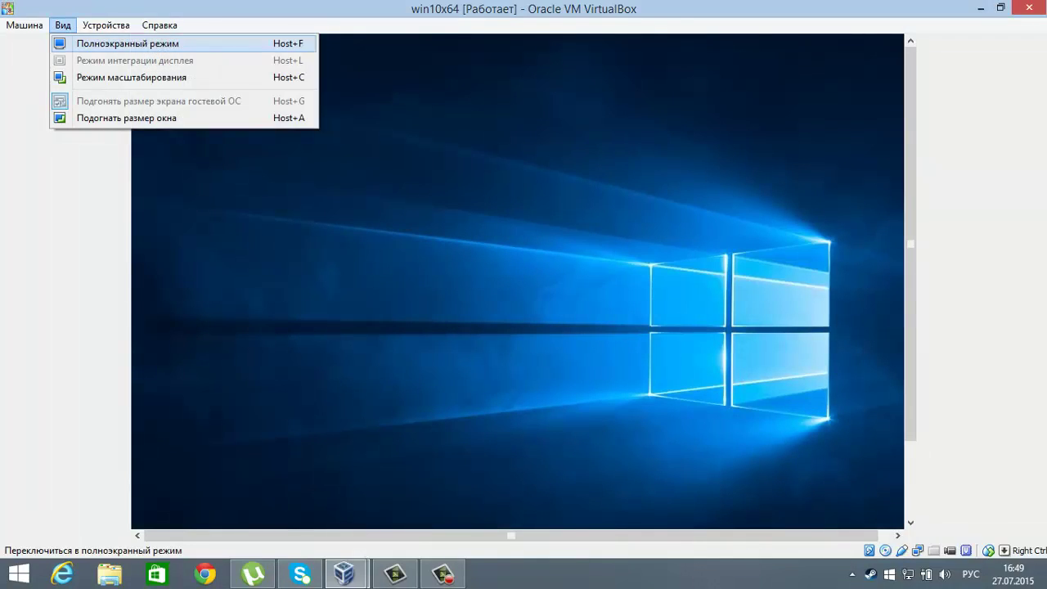
left_click(104, 40)
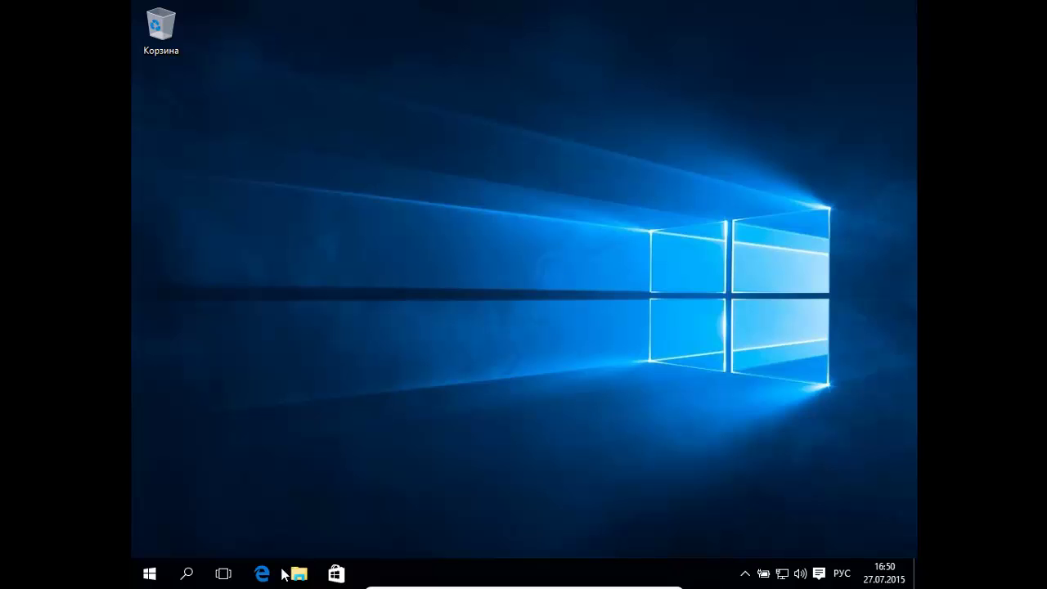
Review the Background, Colors, Lock screen and Themes personalization pages and look over the guest's Start menu.
right_click(484, 272)
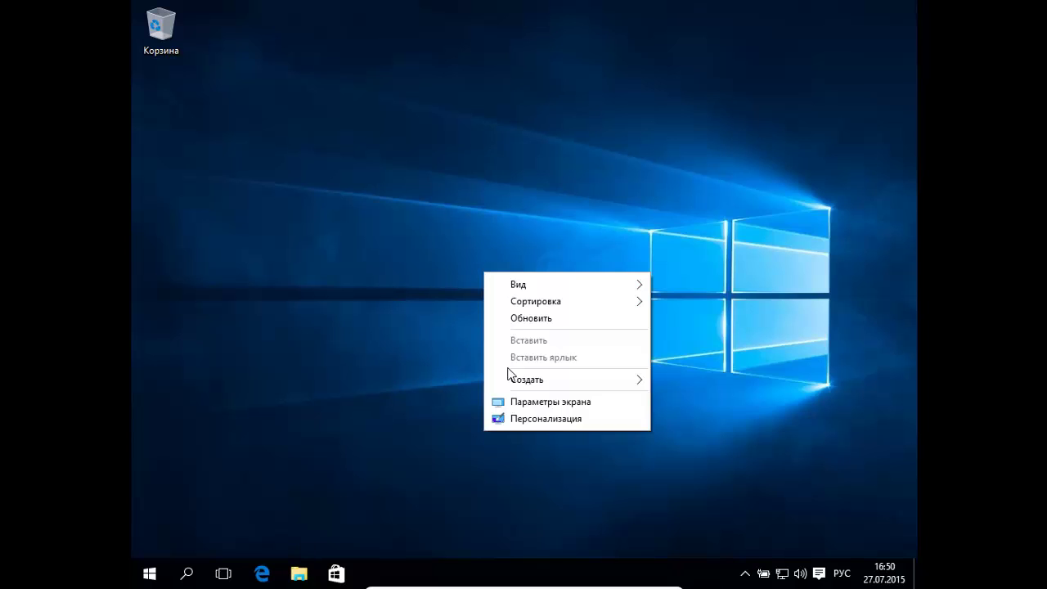
left_click(542, 418)
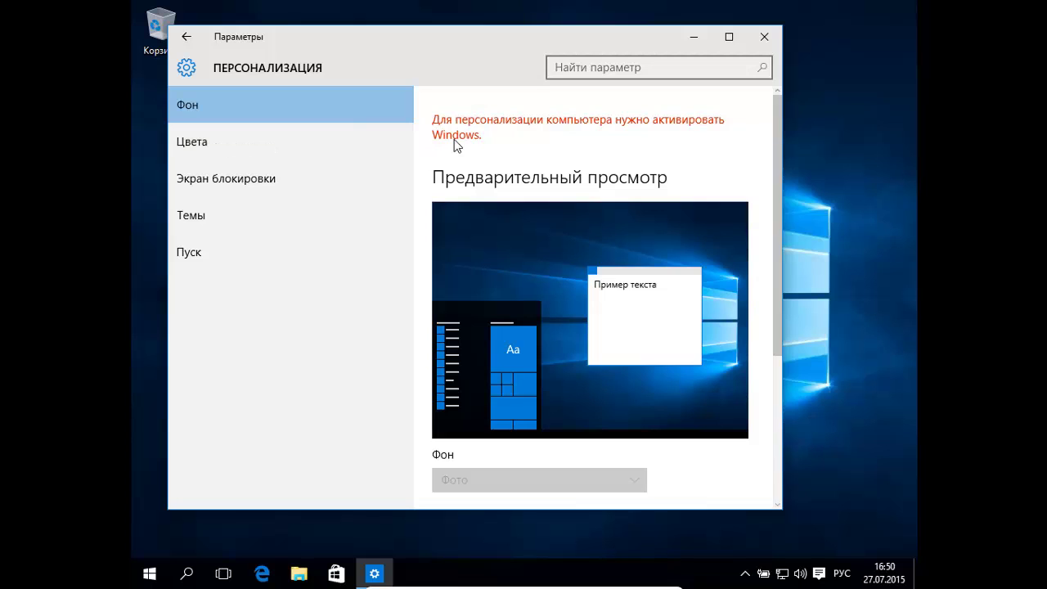
left_click(339, 142)
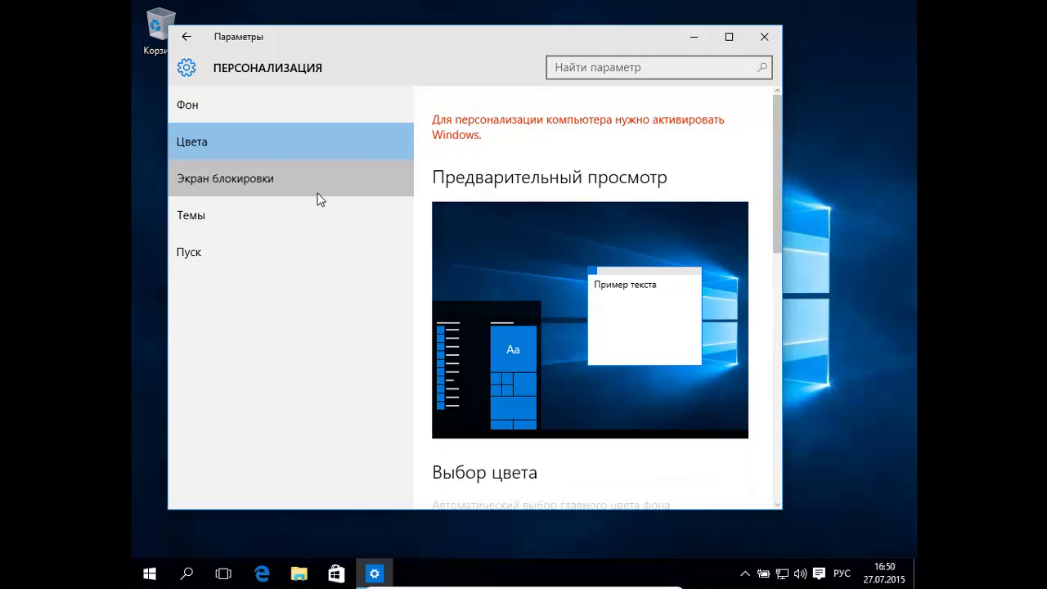
left_click(318, 195)
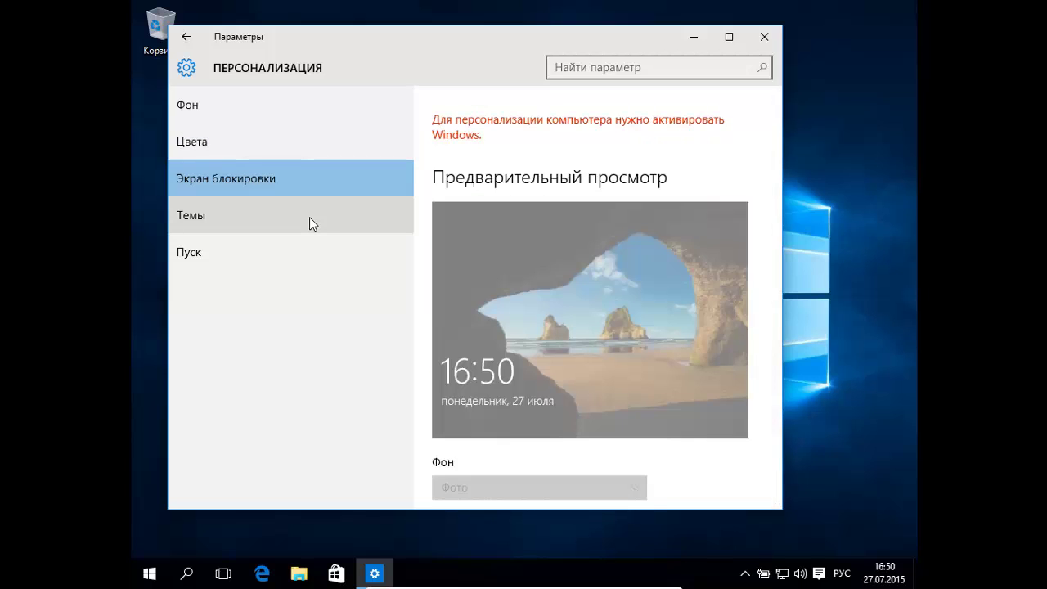
left_click(309, 217)
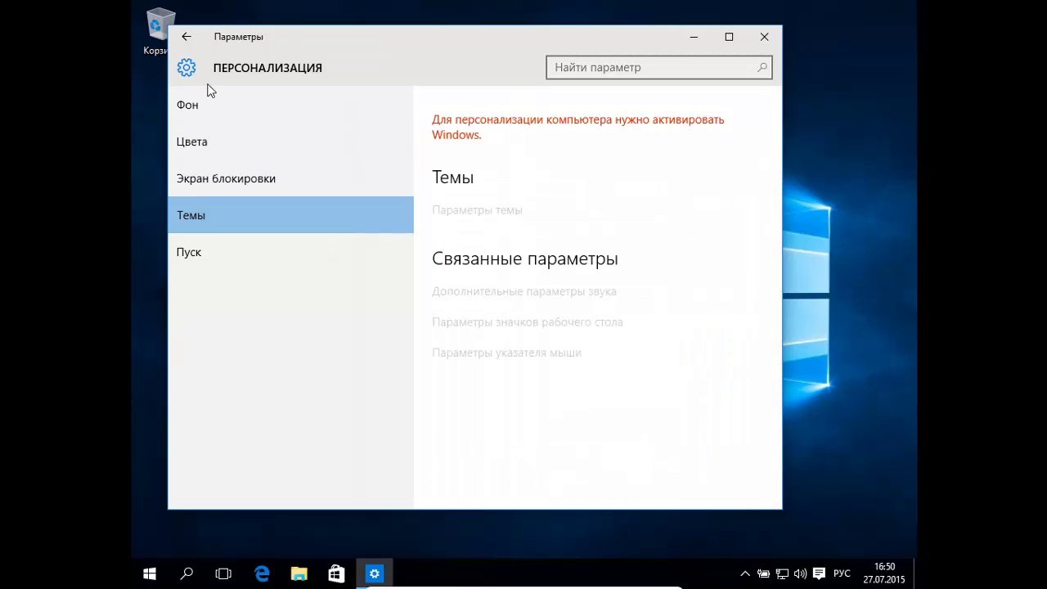
left_click(768, 36)
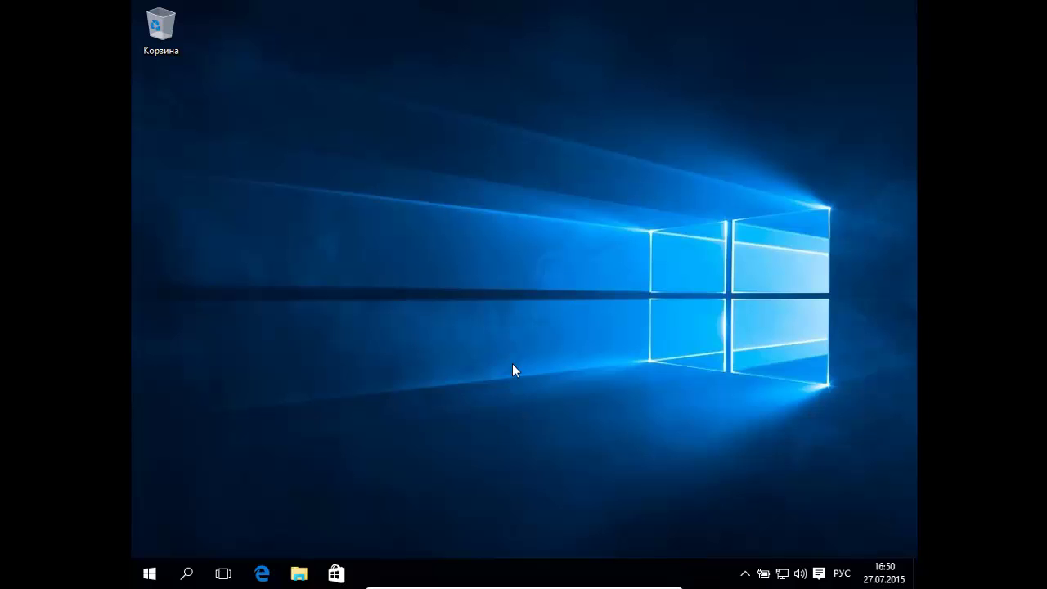
left_click(142, 576)
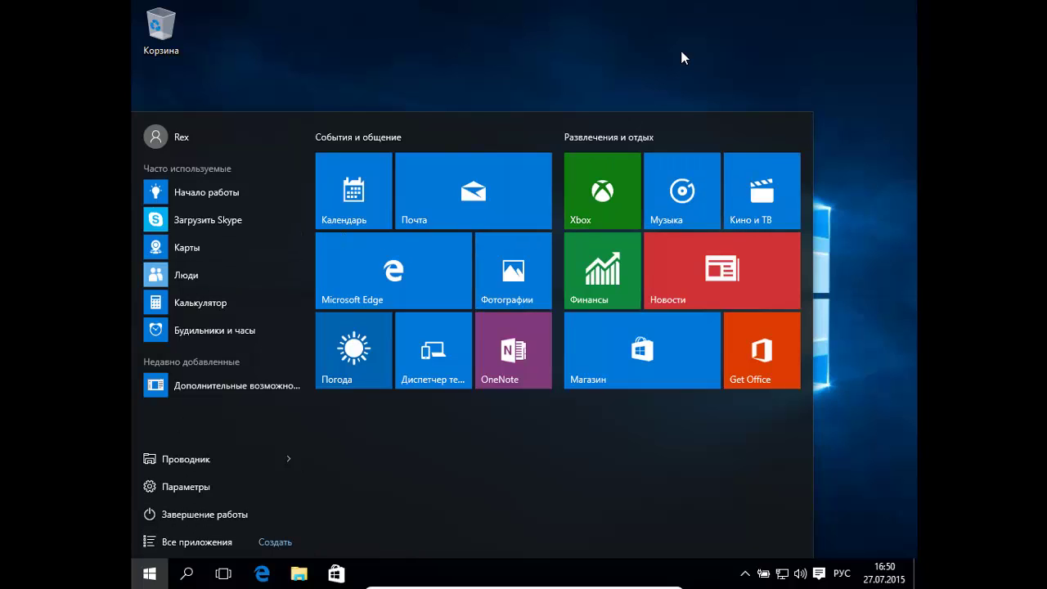
left_click(723, 84)
Recheck the personalization pages from Start back to Background, view the main settings overview and close the settings.
right_click(355, 387)
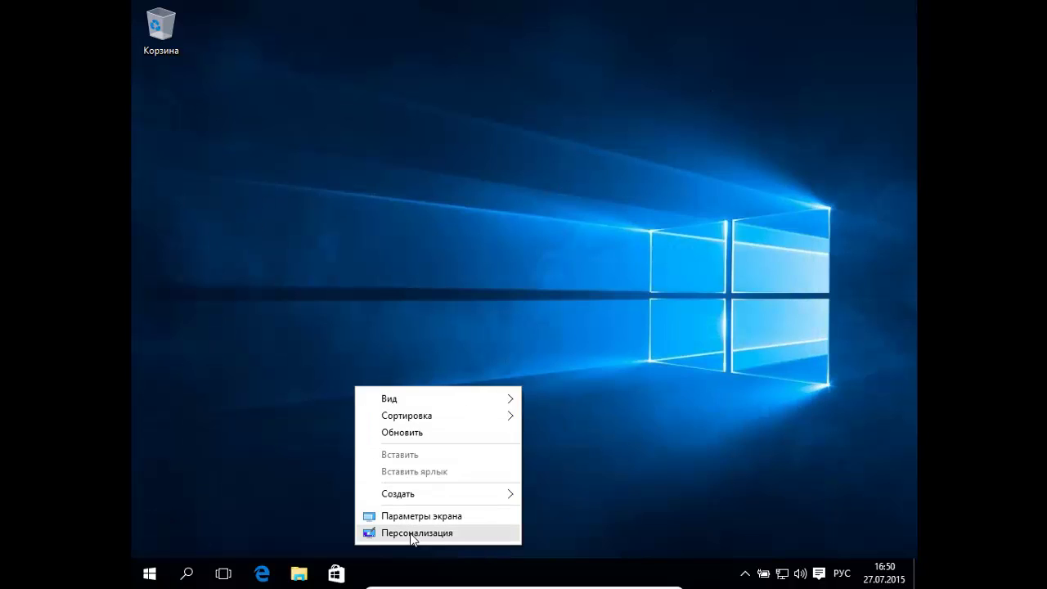
left_click(412, 533)
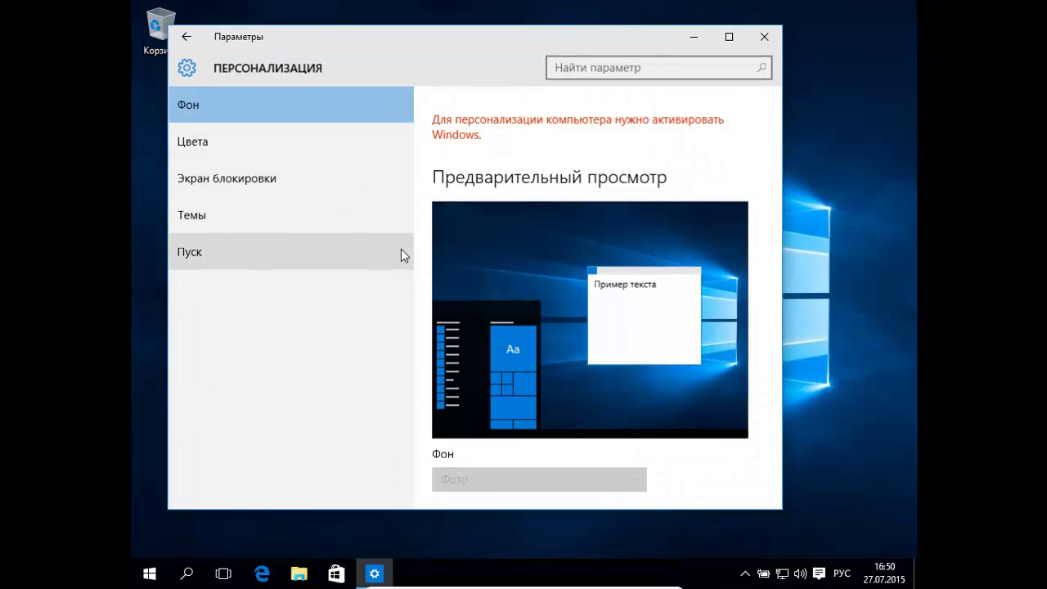
left_click(234, 255)
left_click(260, 219)
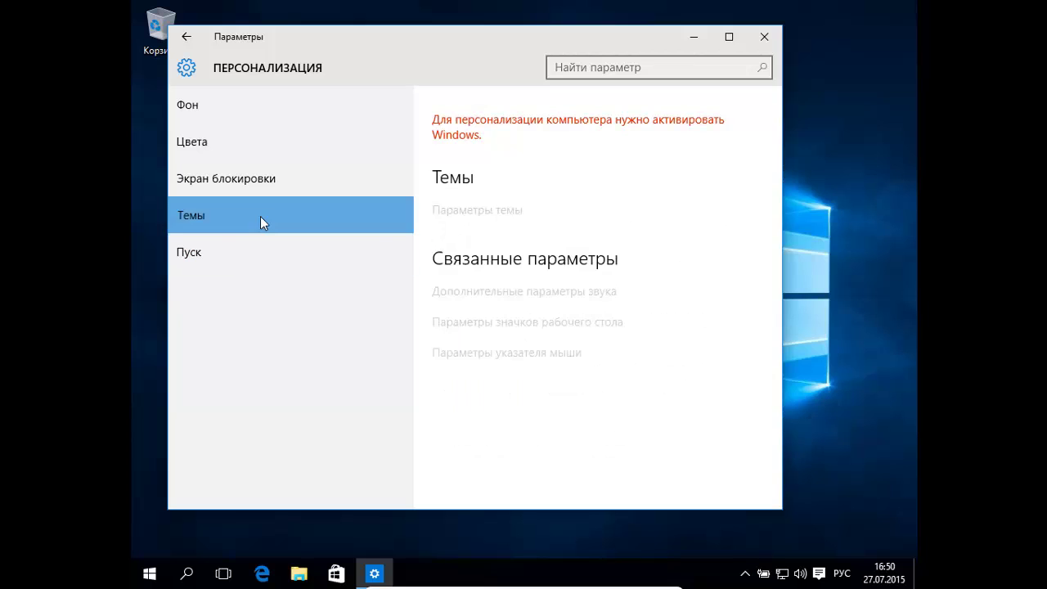
left_click(280, 164)
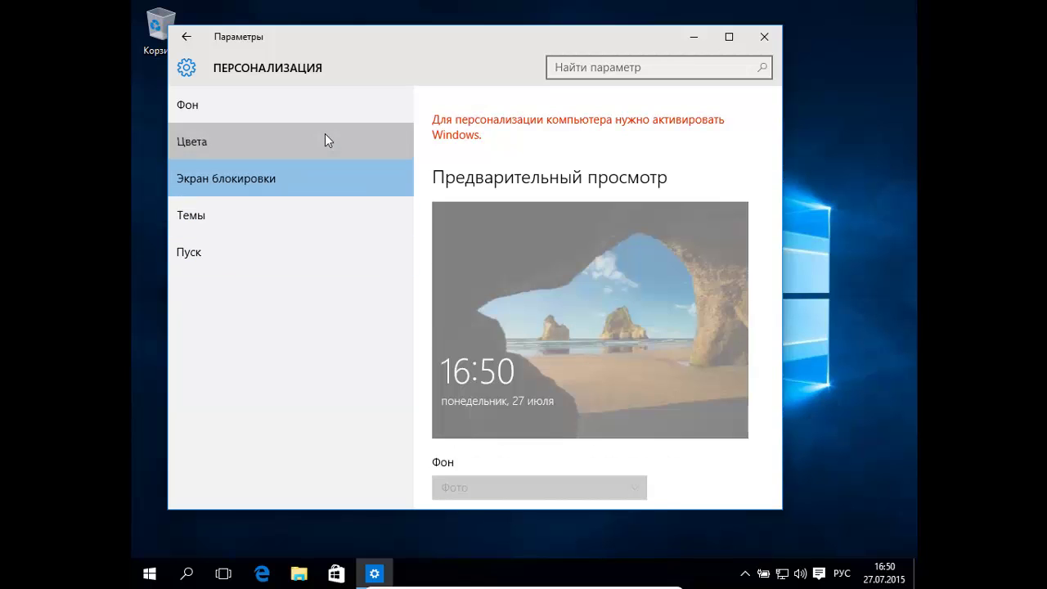
left_click(325, 135)
left_click(346, 105)
scroll(485, 179, "down", 3)
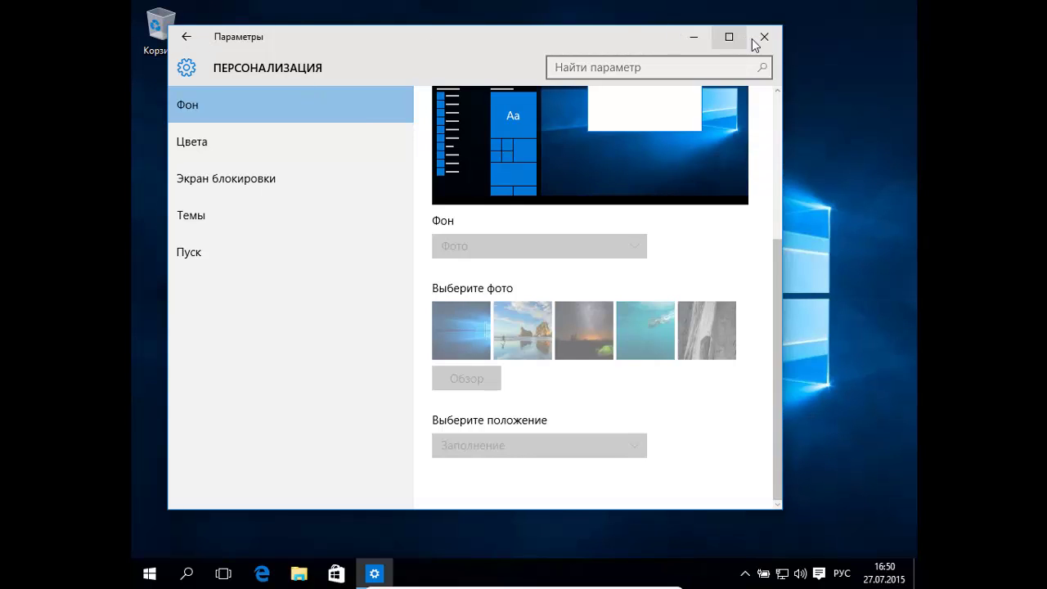
left_click(186, 36)
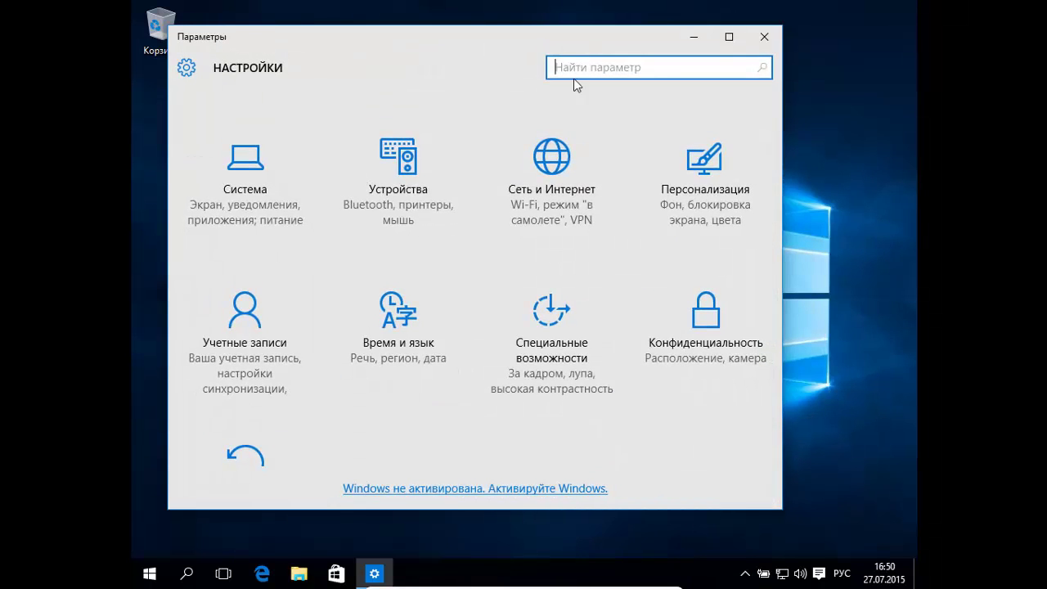
left_click(765, 45)
Try to open the display settings for the guest desktop.
right_click(470, 162)
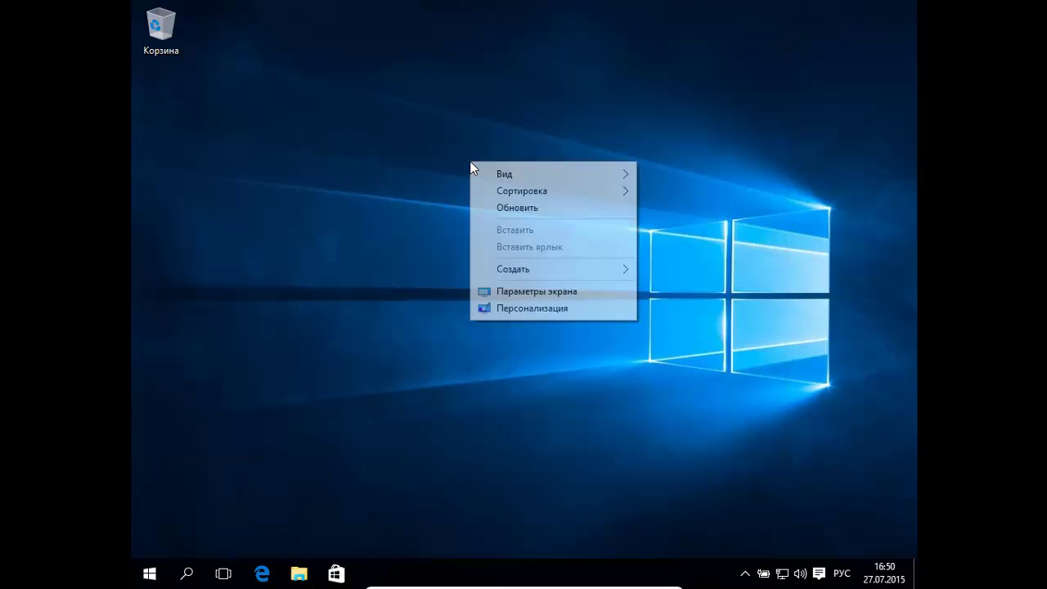
left_click(528, 291)
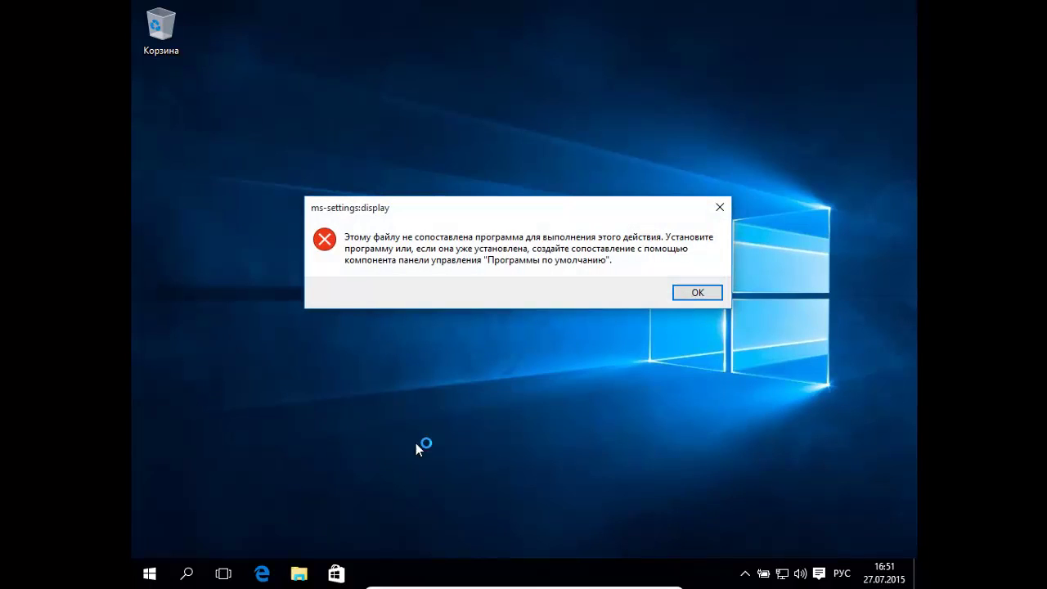
left_click(697, 293)
Launch Microsoft Edge and look at its start page and welcome page.
left_click(262, 573)
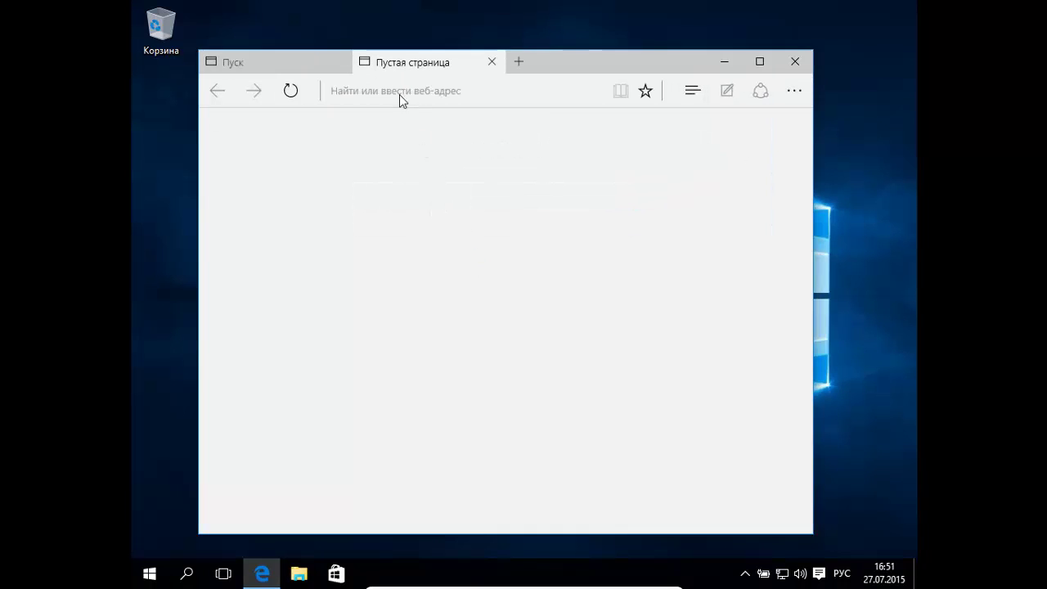
left_click(340, 67)
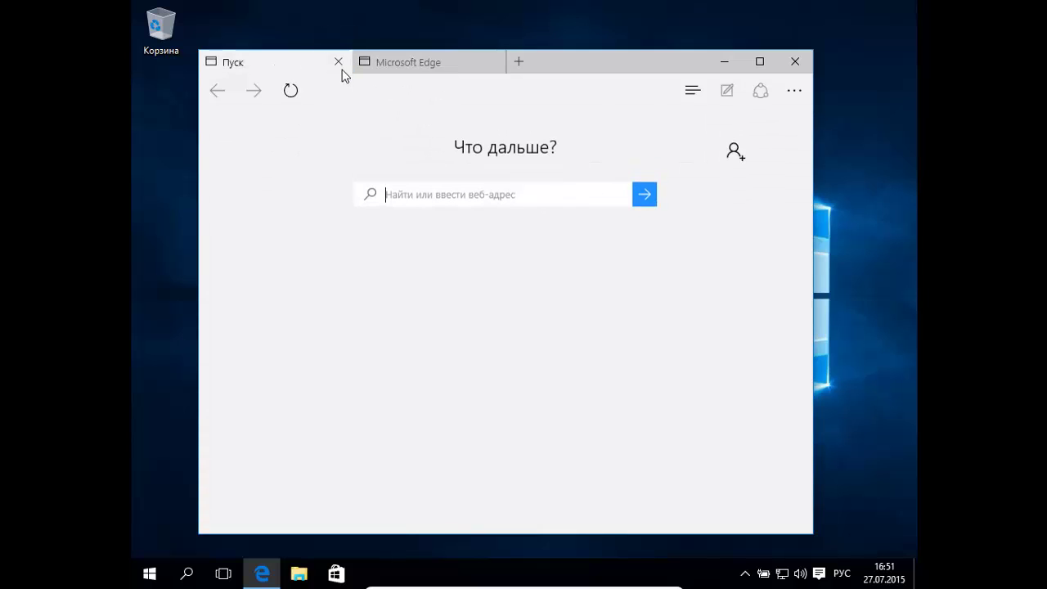
left_click(391, 71)
Load yandex.ru in the Edge welcome page's tab and leave the virtual machine's full-screen mode.
left_click(581, 94)
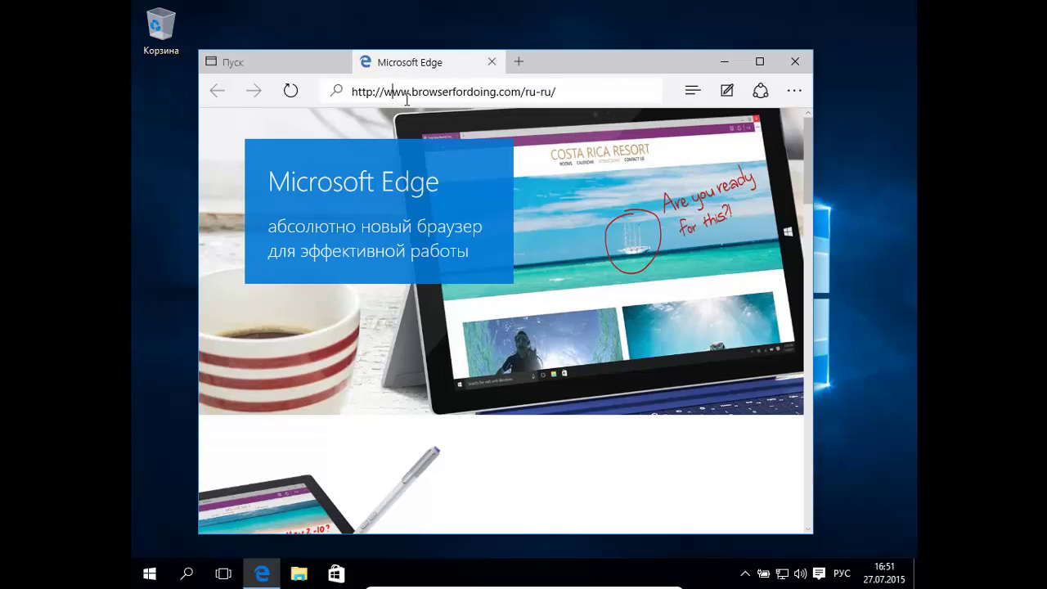
type("нф")
key("BackSpace")
key("BackSpace")
key("alt+shift")
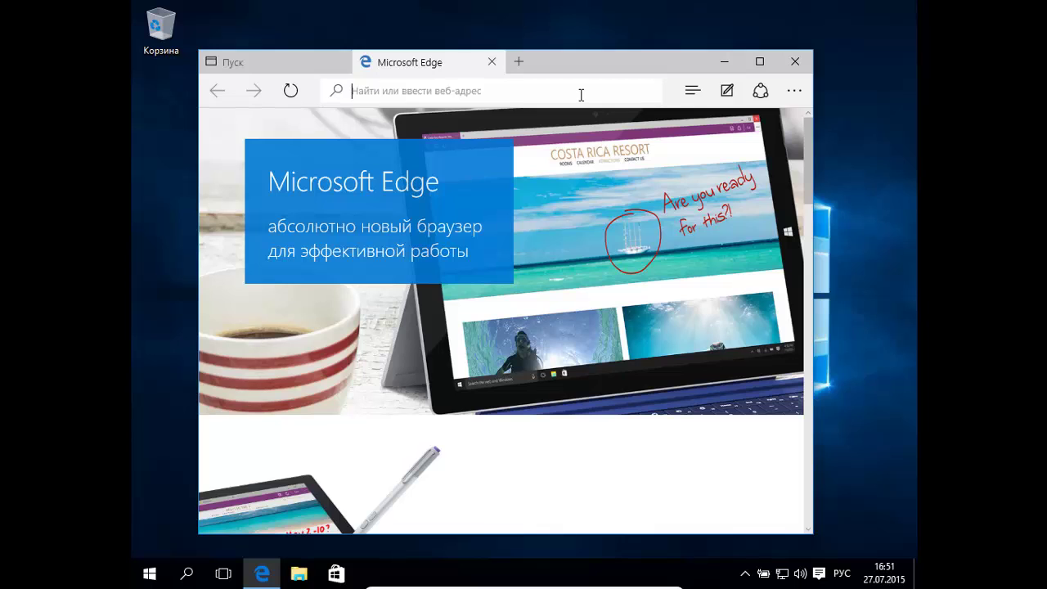
type("yna")
key("BackSpace")
key("BackSpace")
type("andex.")
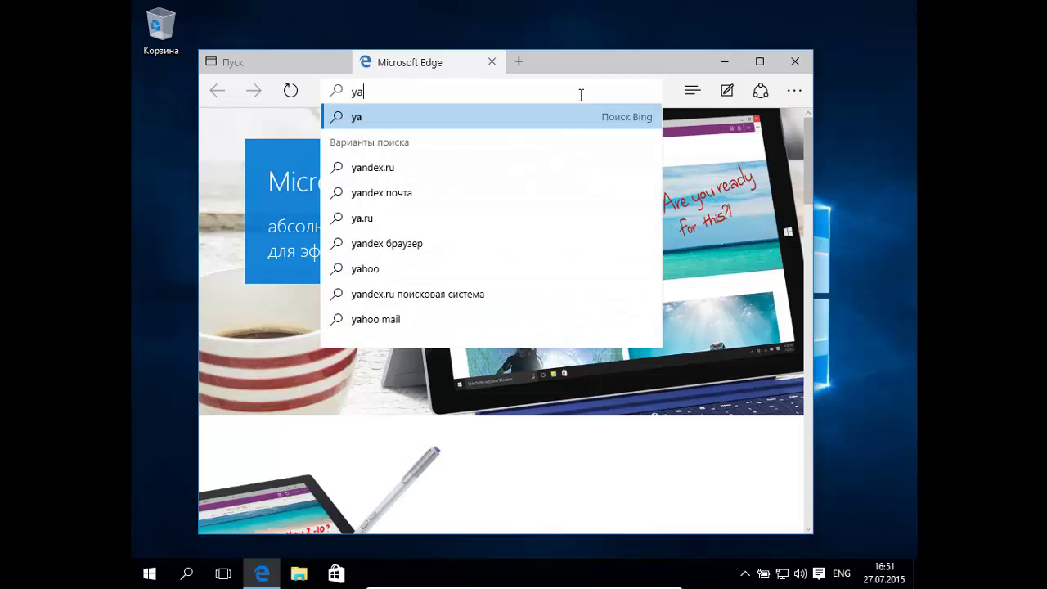
type("ru")
key("Return")
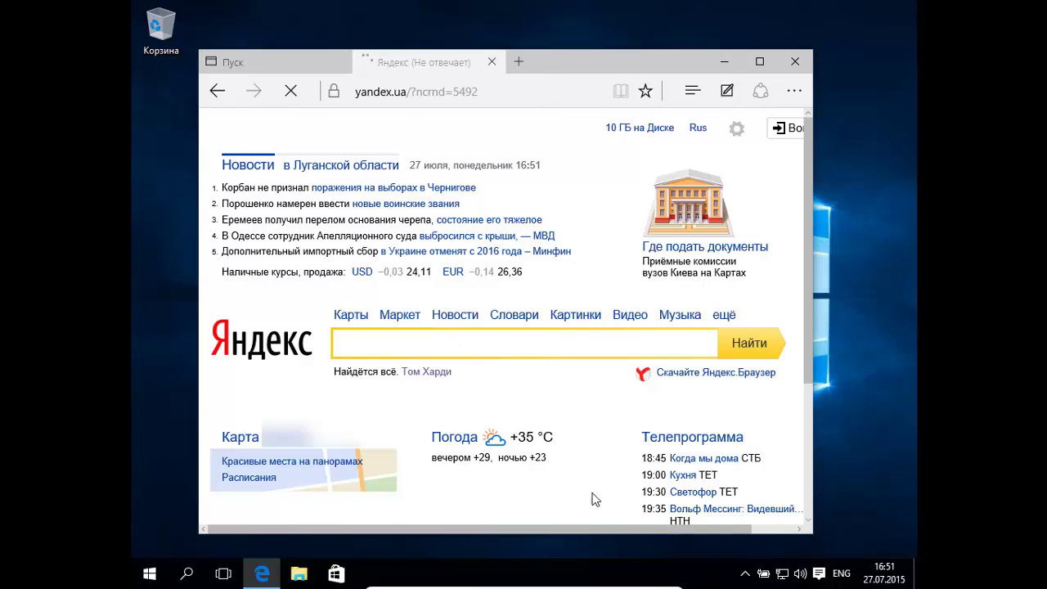
key("ctrl+f")
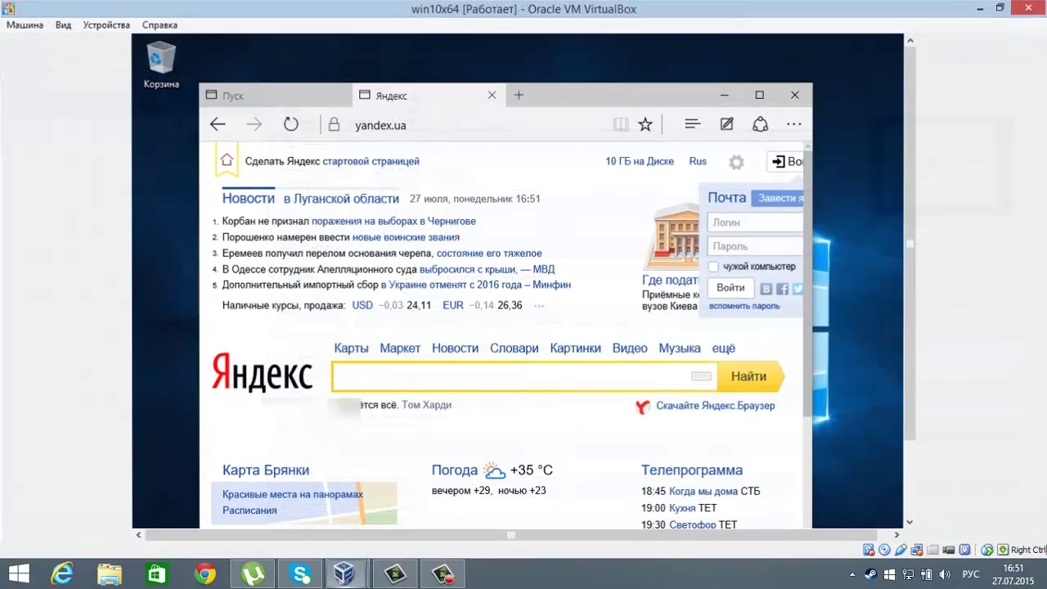